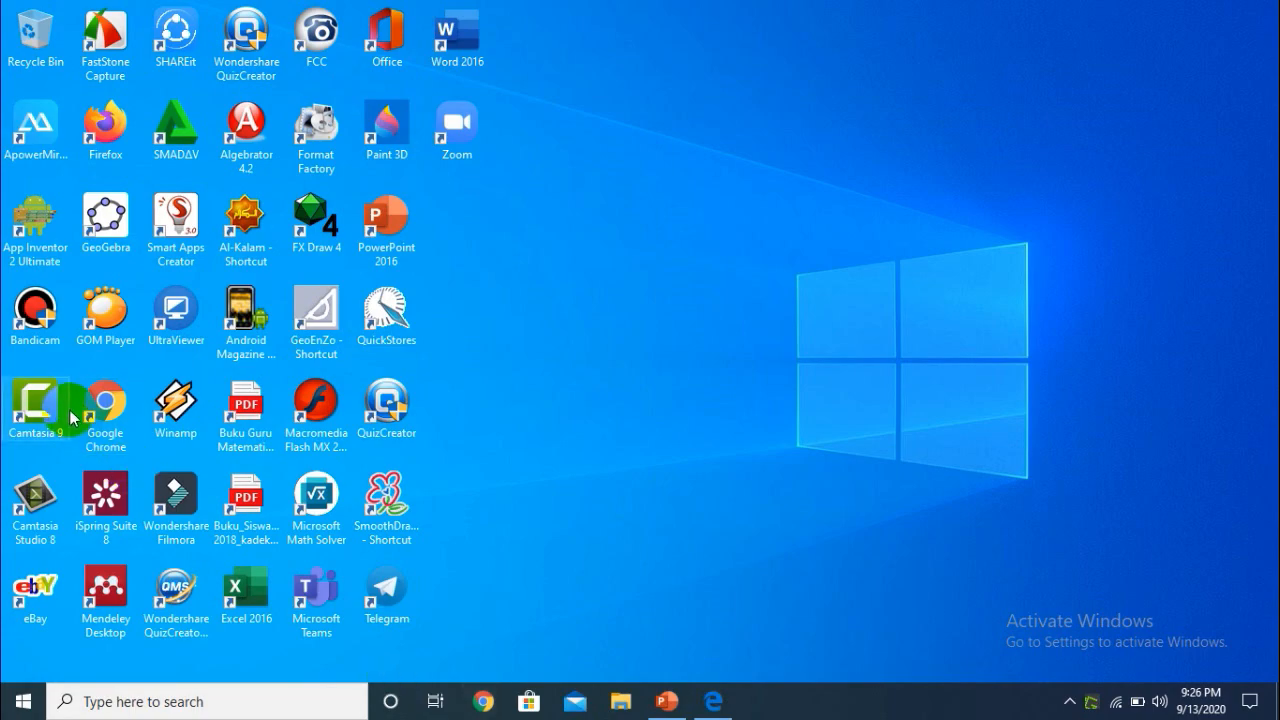
Launch Google Chrome, go to desmos.com and open the graphing calculator (Kalkulator Grafik)
left_click(105, 428)
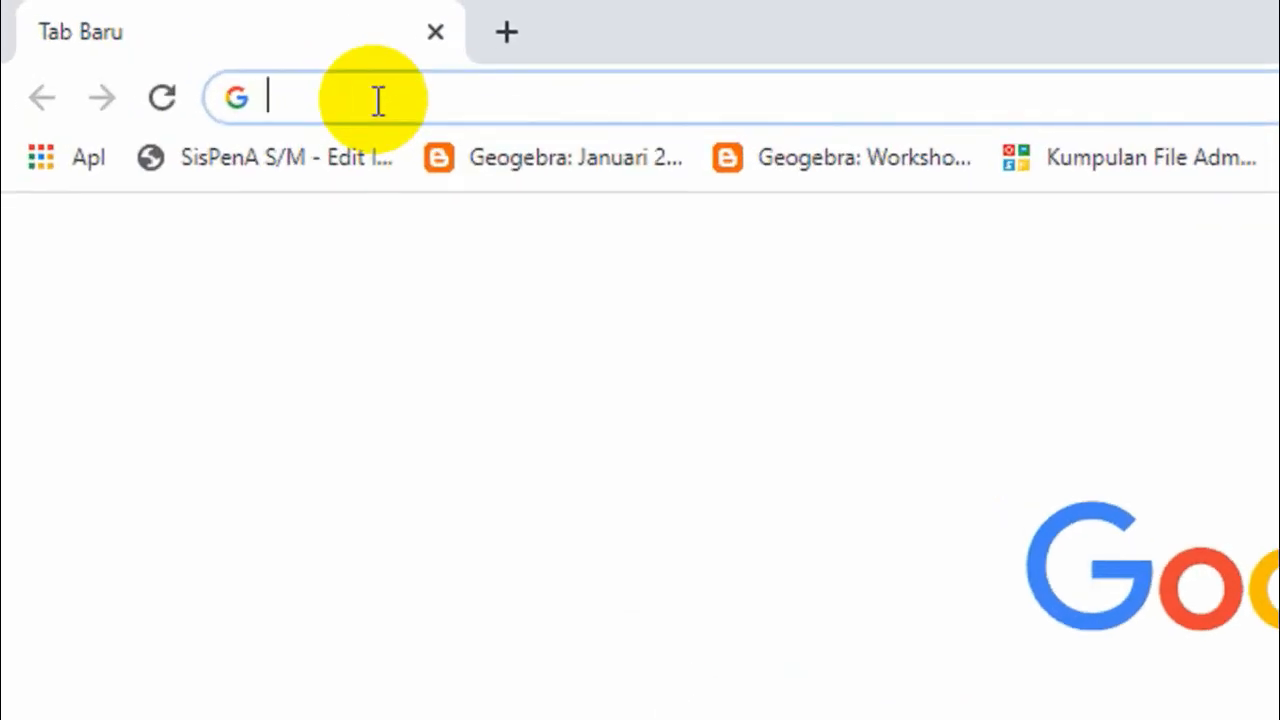
type("des")
left_click(456, 78)
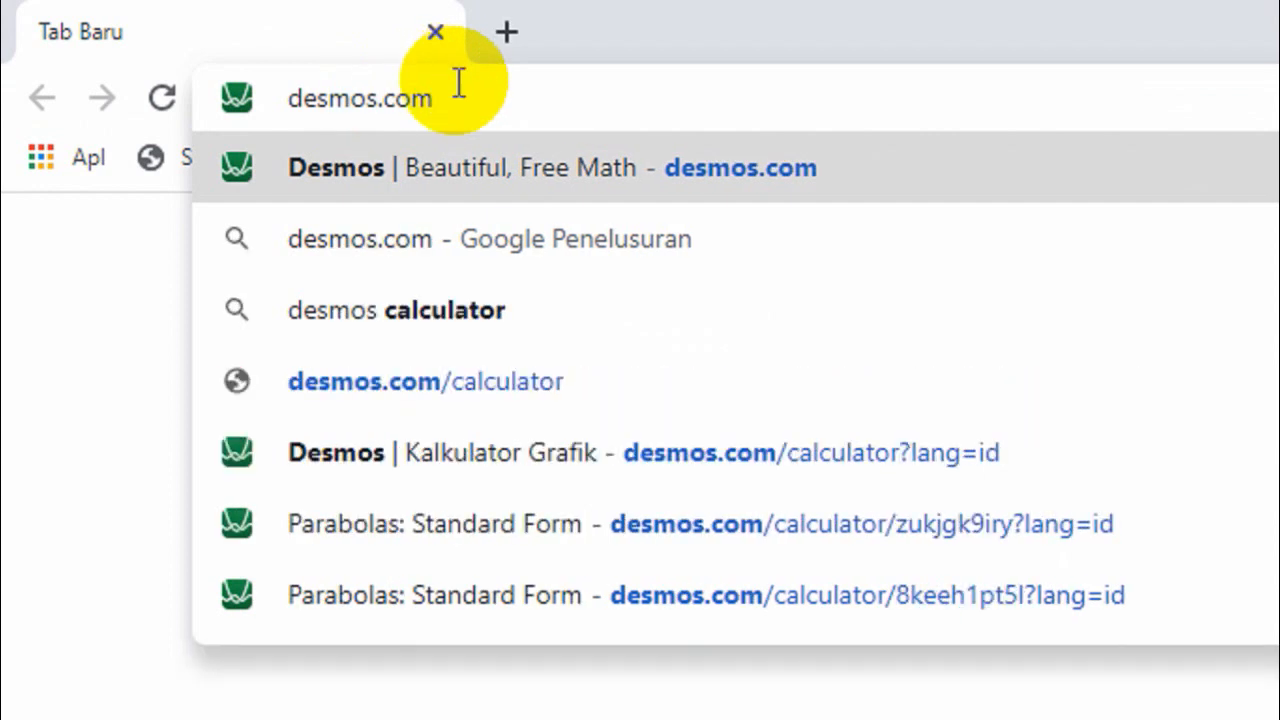
key("Return")
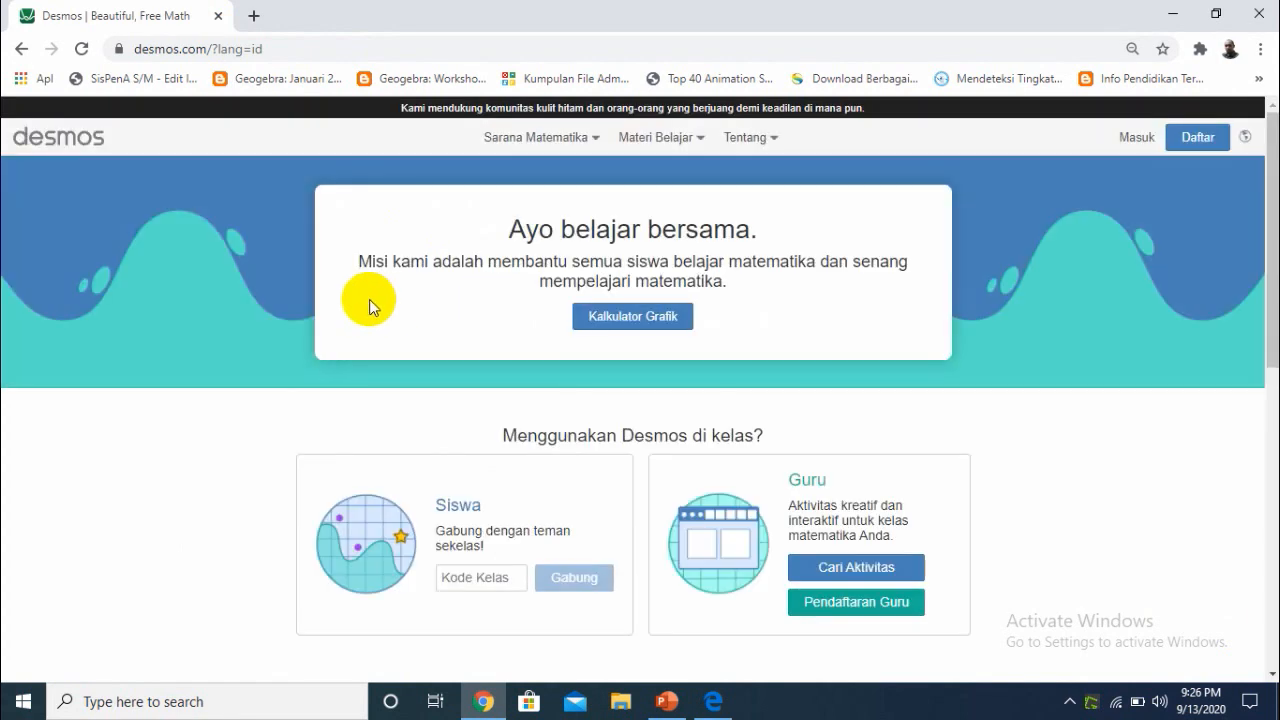
left_click(612, 322)
mouse_move(611, 320)
left_mouse_down()
mouse_move(636, 318)
mouse_move(617, 323)
left_mouse_up()
left_click(622, 326)
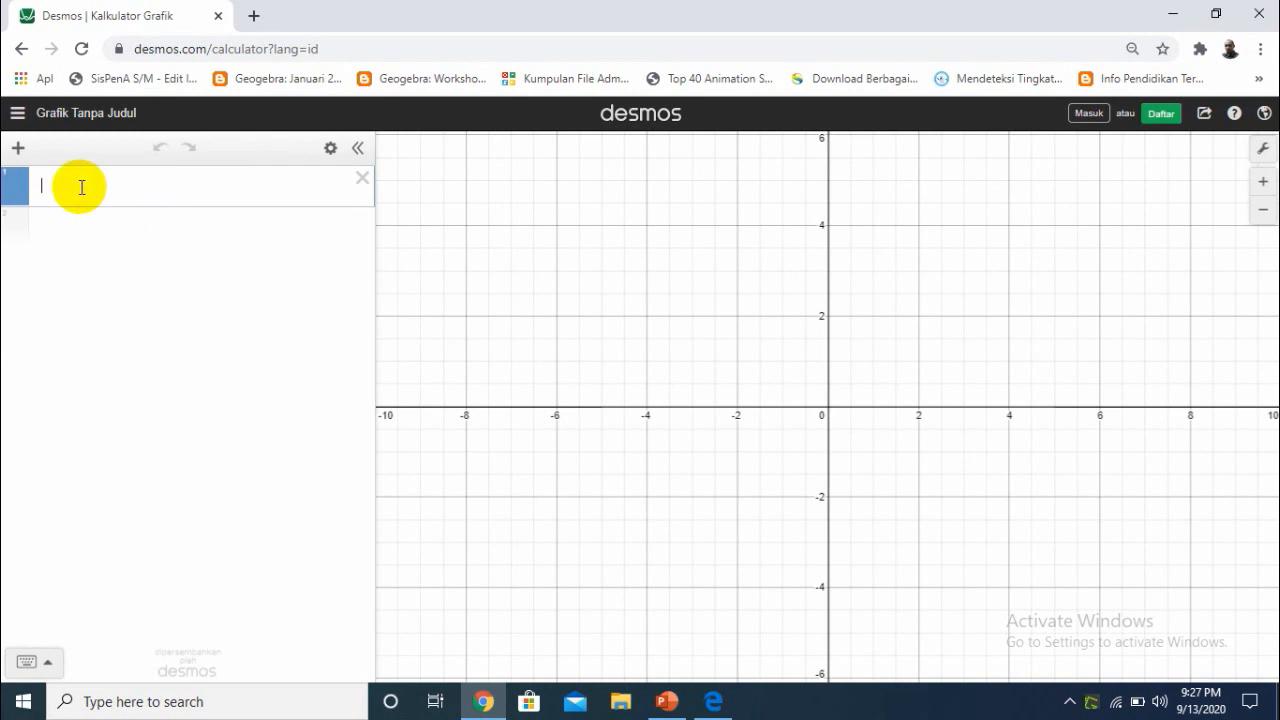
Switch to the FUNGSI KUADRAT presentation in PowerPoint and view the Kegiatan 1 value tables on slide 6
left_click(666, 699)
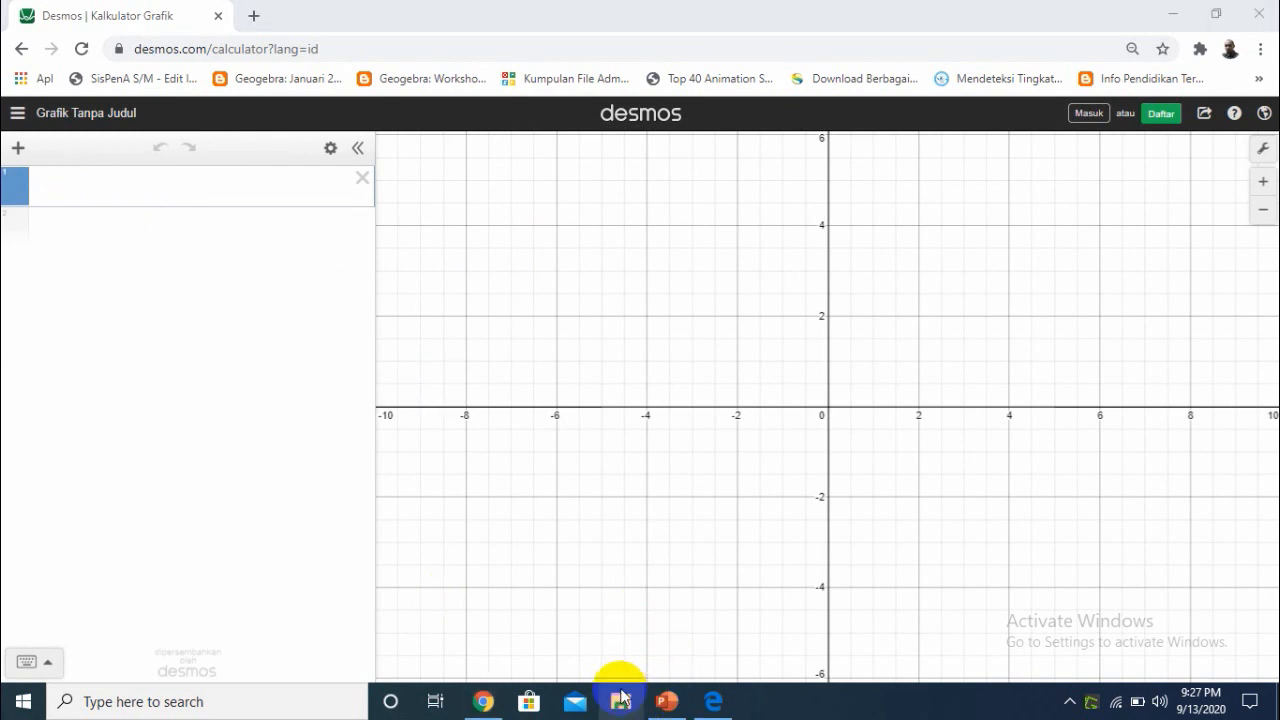
left_click(664, 700)
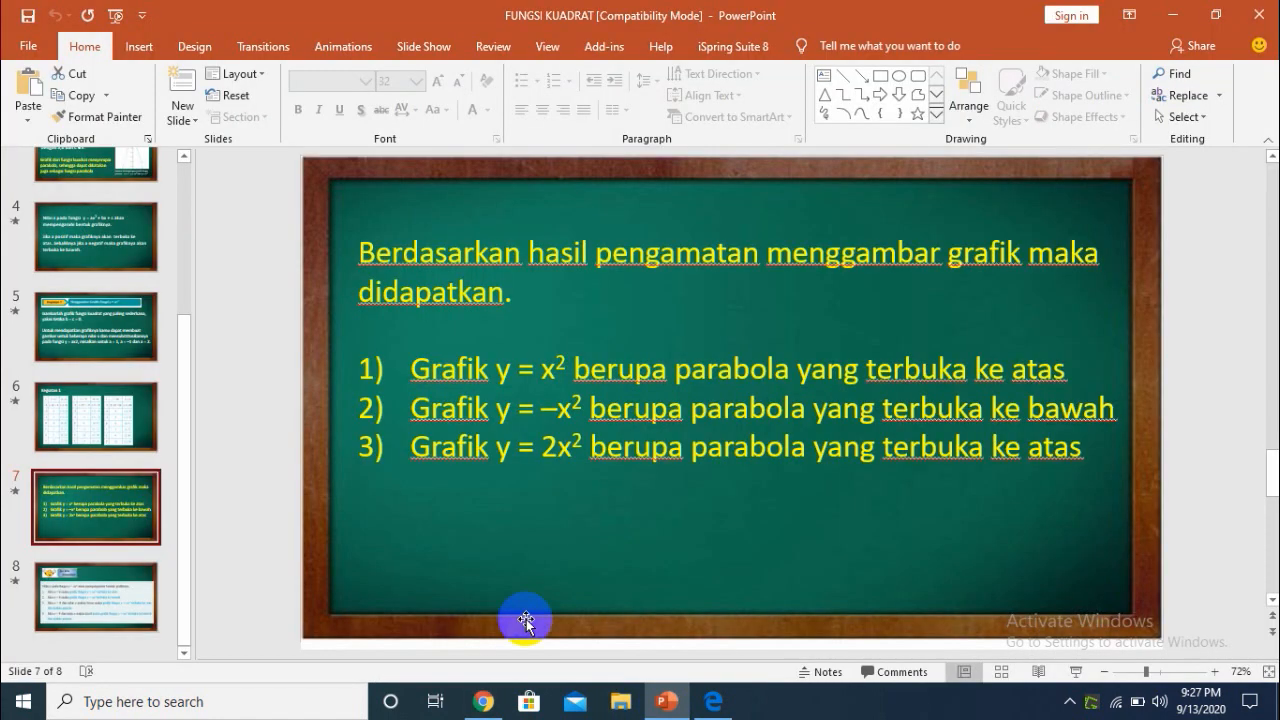
left_click(126, 400)
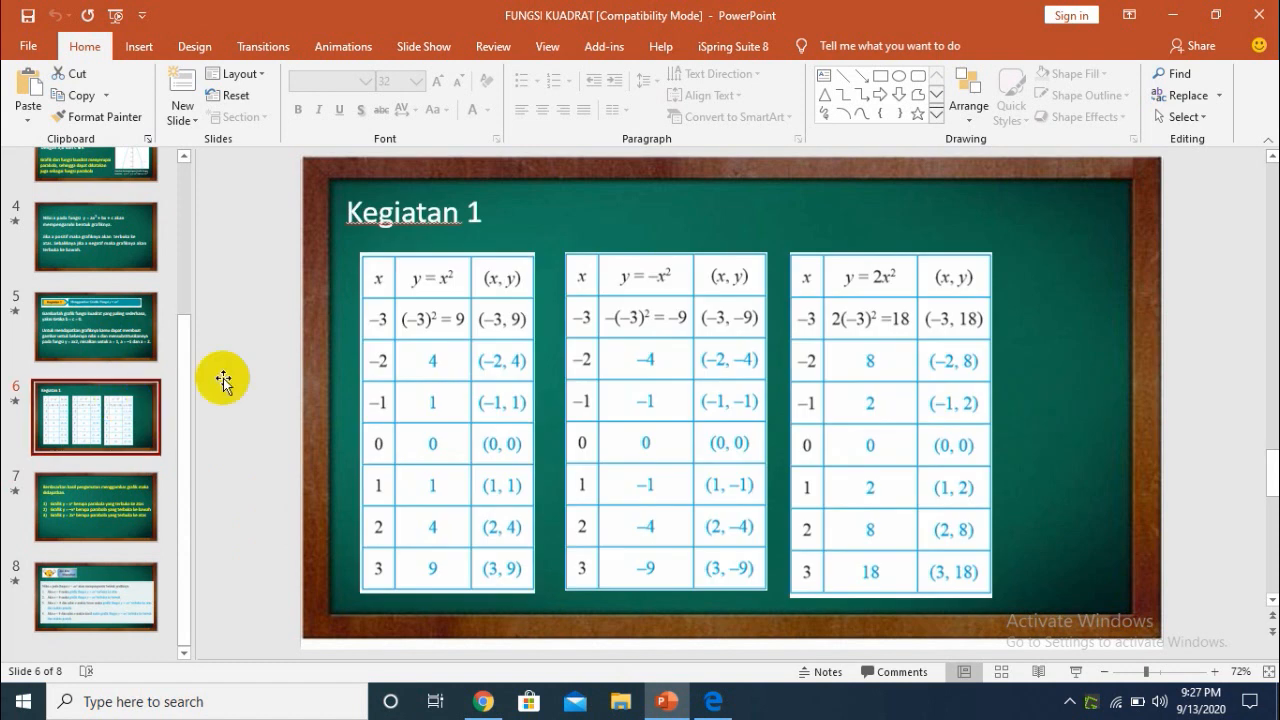
Return to Desmos in Chrome and graph the function y = x^2 in the first expression
left_click(483, 701)
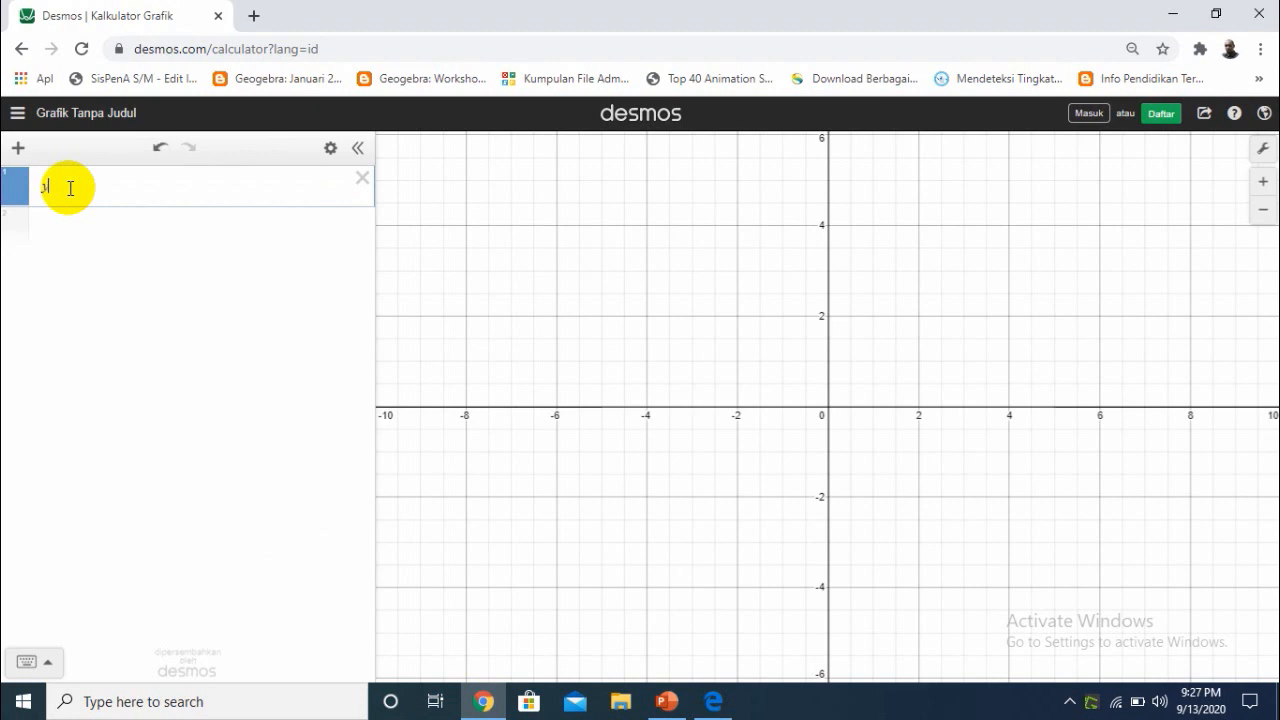
type("x")
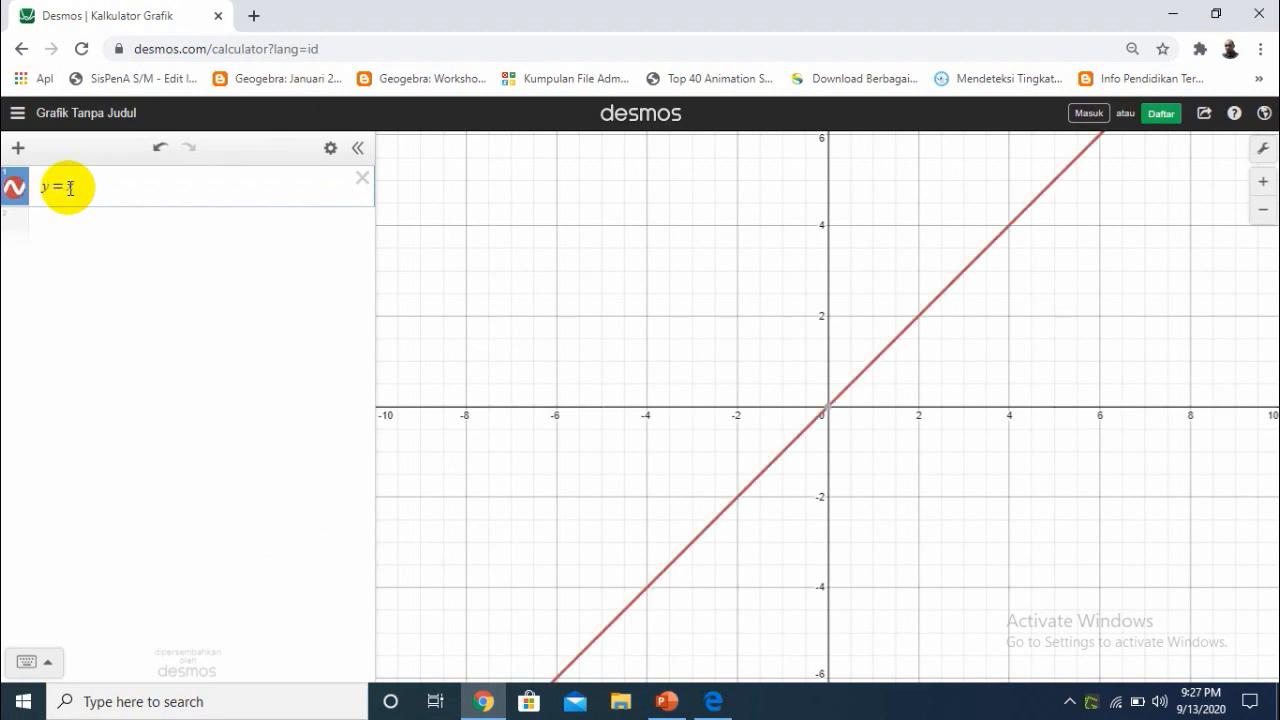
key("BackSpace")
type("x^2")
key("Return")
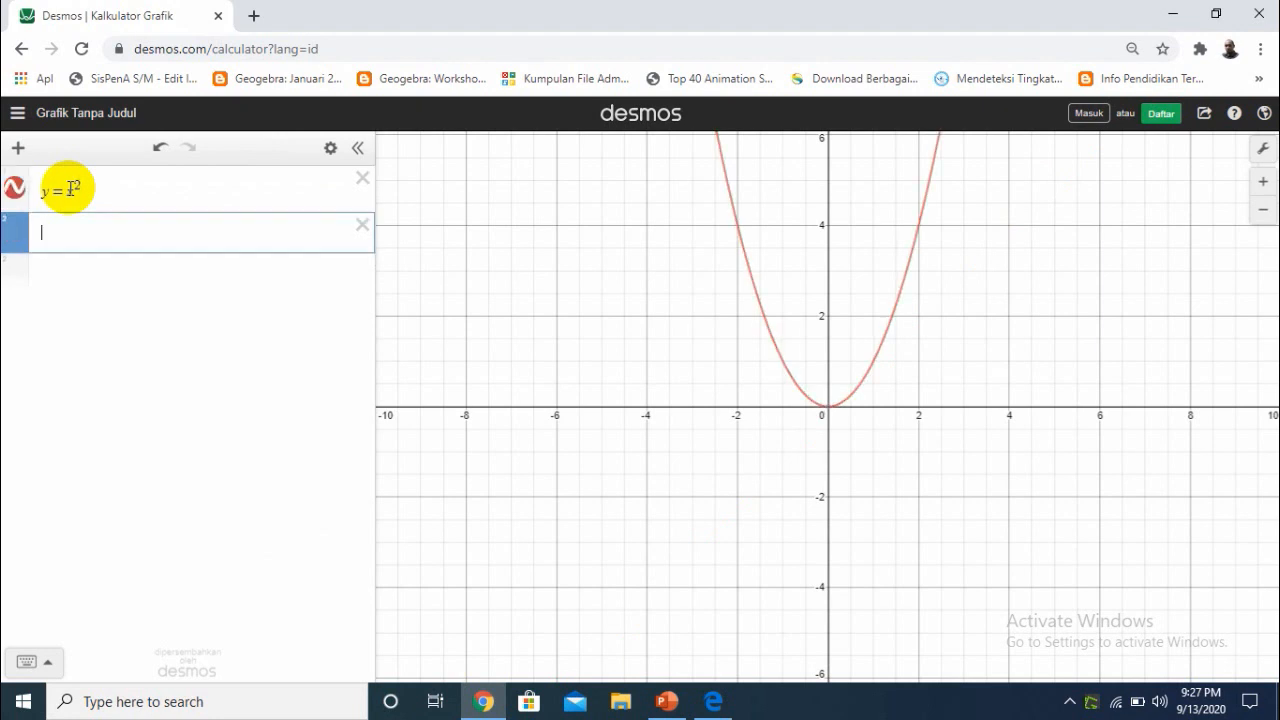
Convert the y = x^2 expression into a table of values
left_click_drag(814, 411, 663, 492)
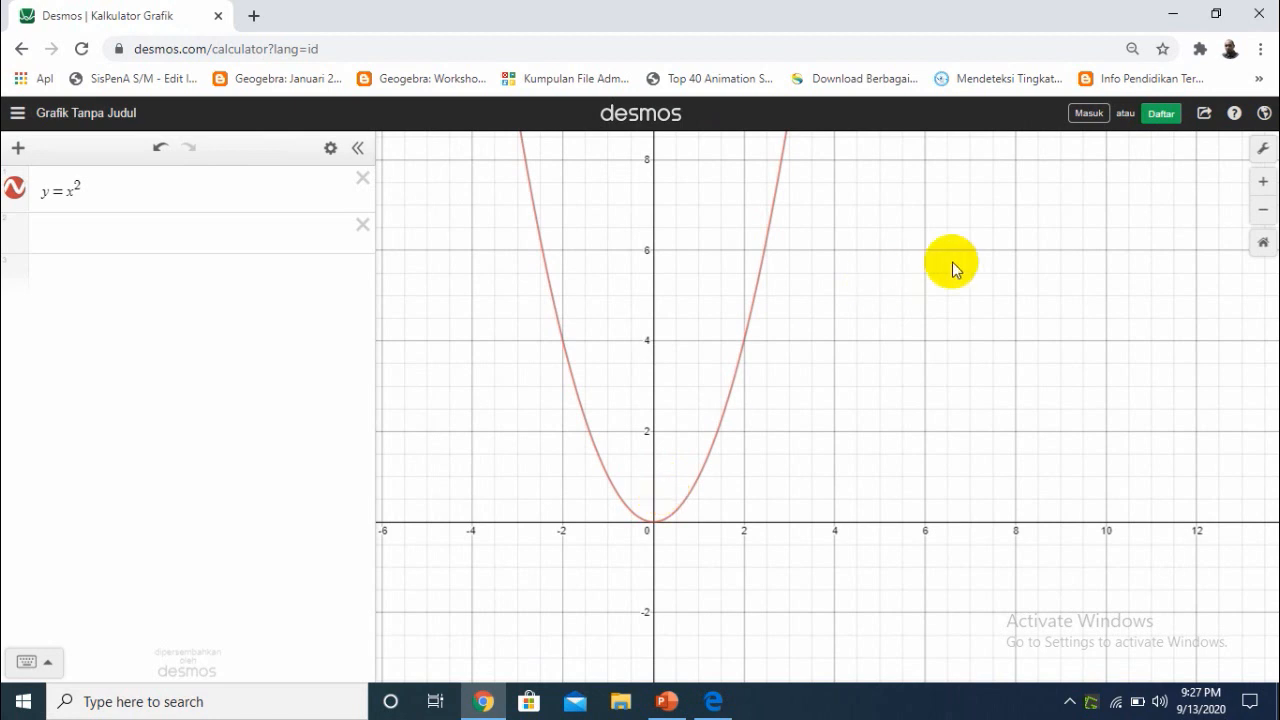
left_click(328, 150)
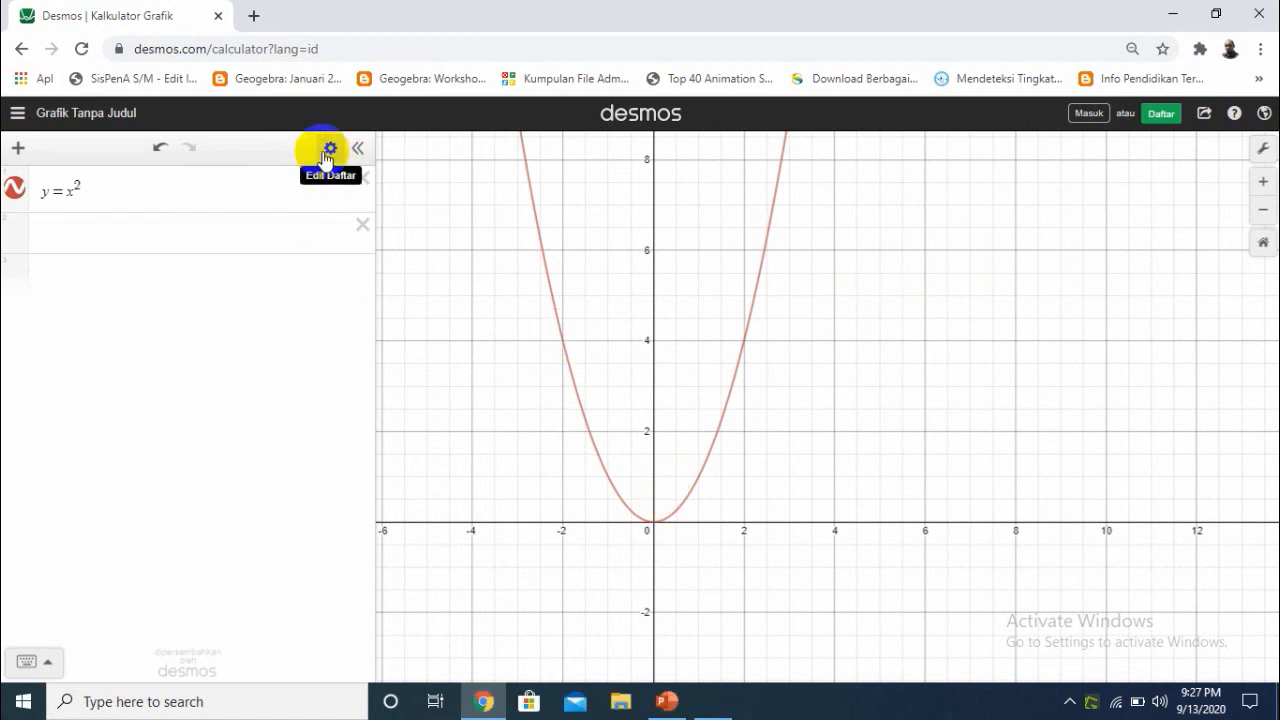
left_click(328, 150)
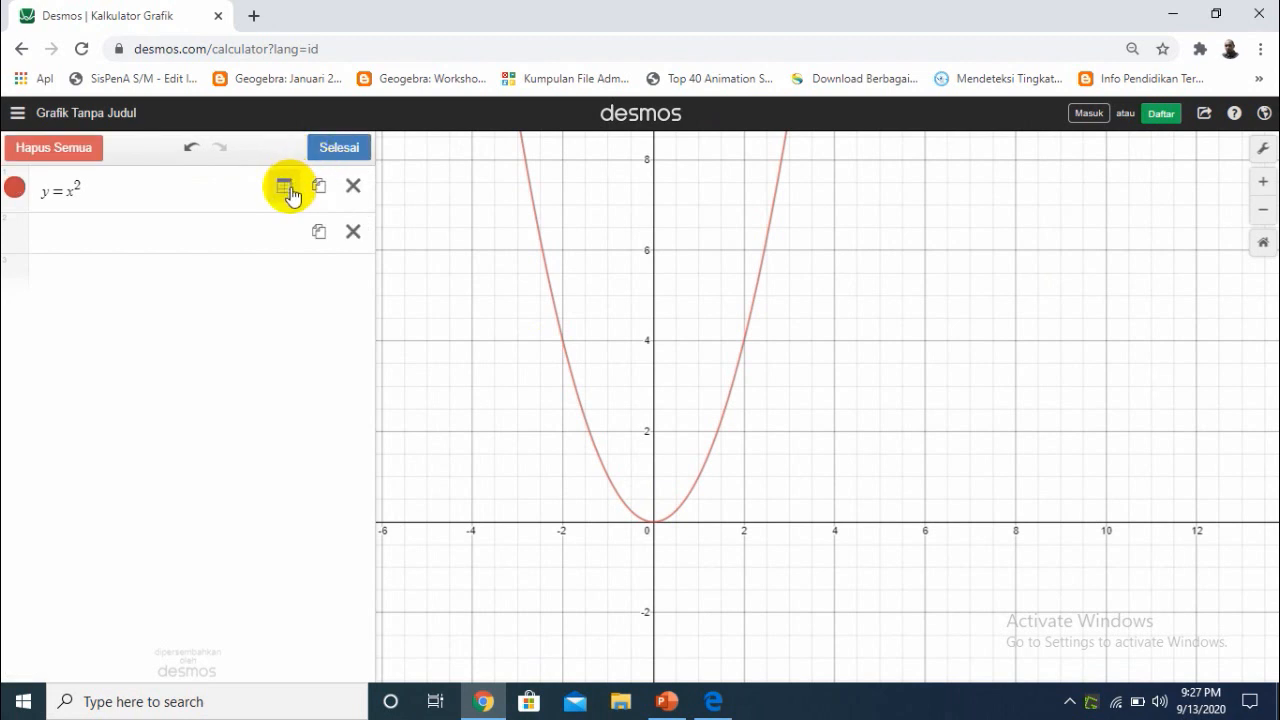
left_click(285, 187)
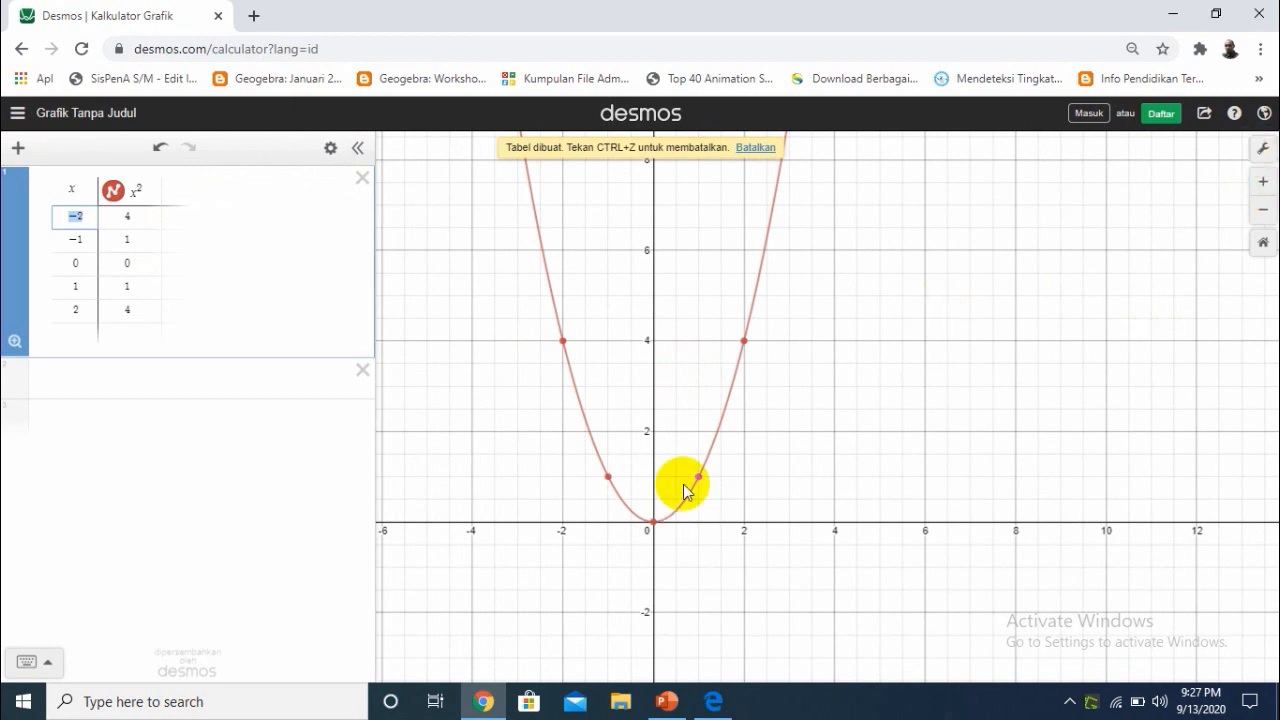
Set the interval of both the x-axis and the y-axis to 1 in the graph settings
left_click(1265, 150)
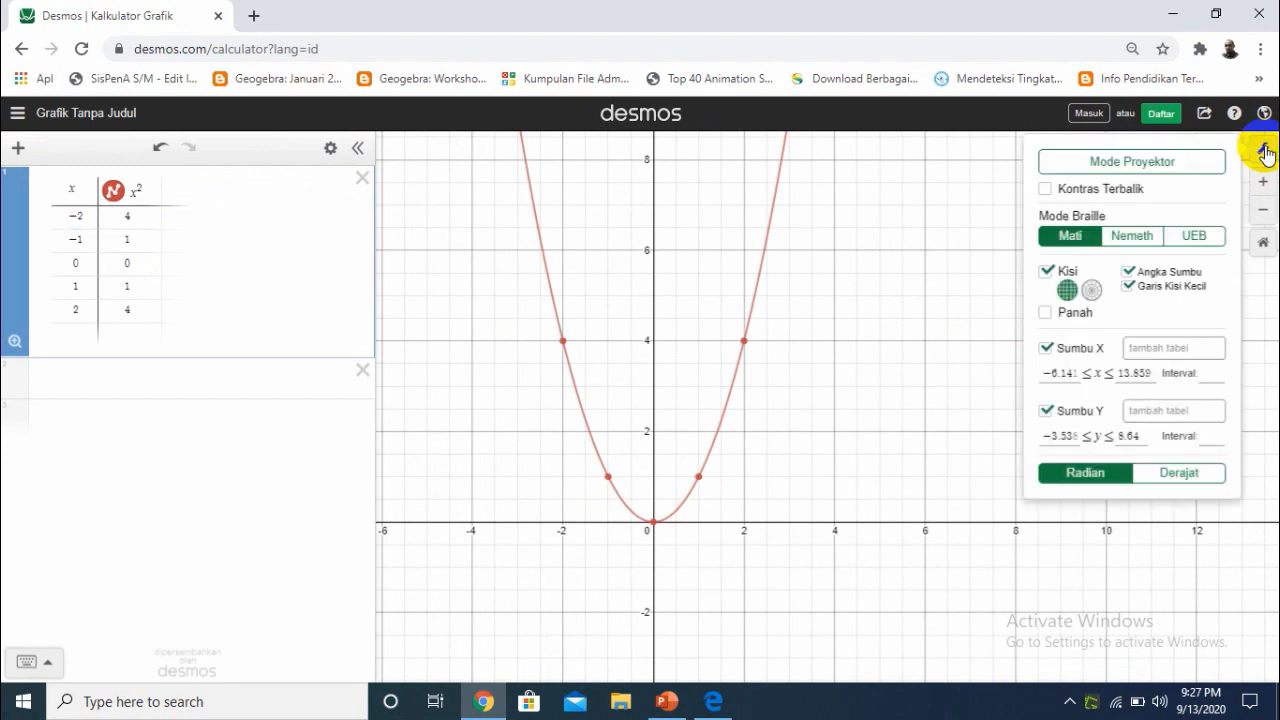
left_click(1213, 373)
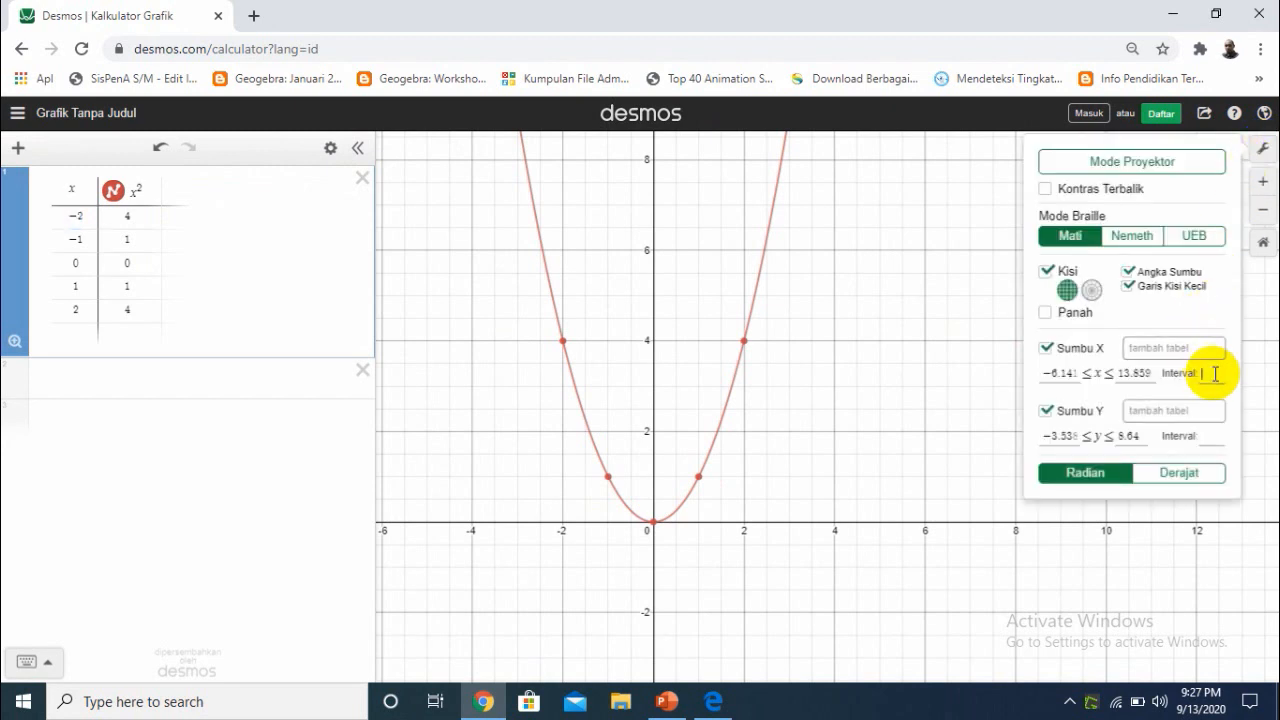
type("1")
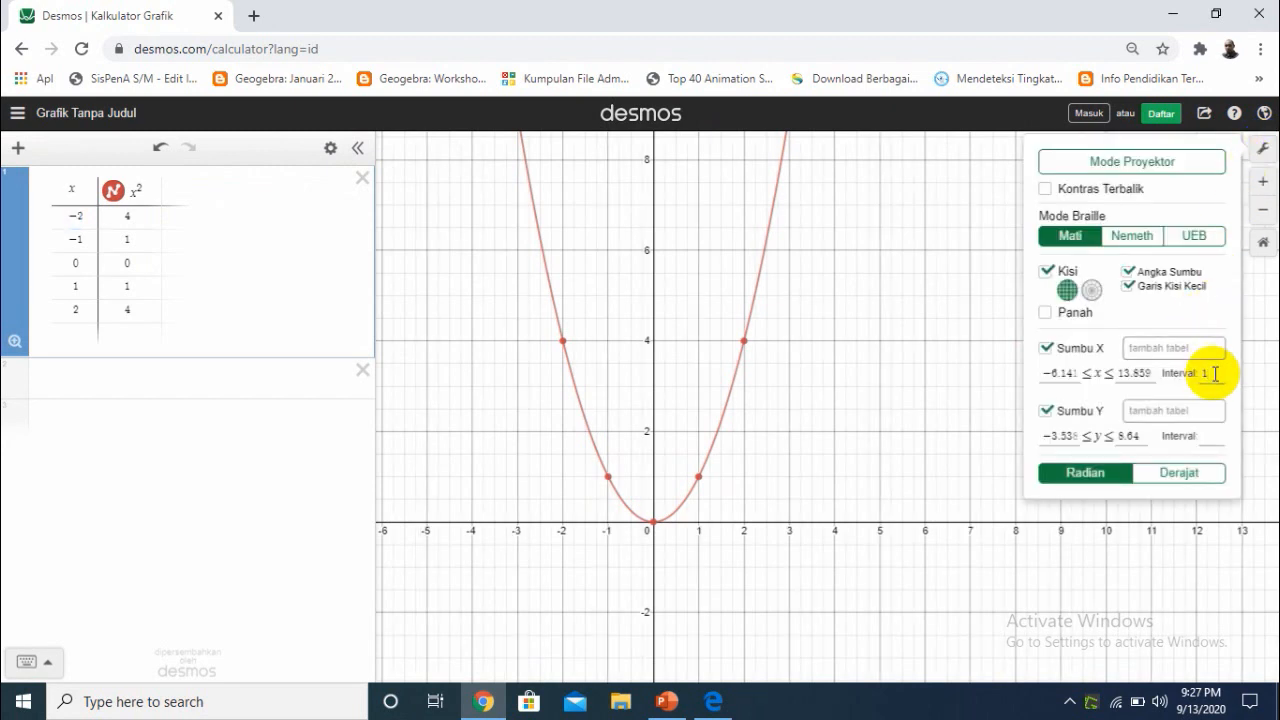
left_click(1212, 436)
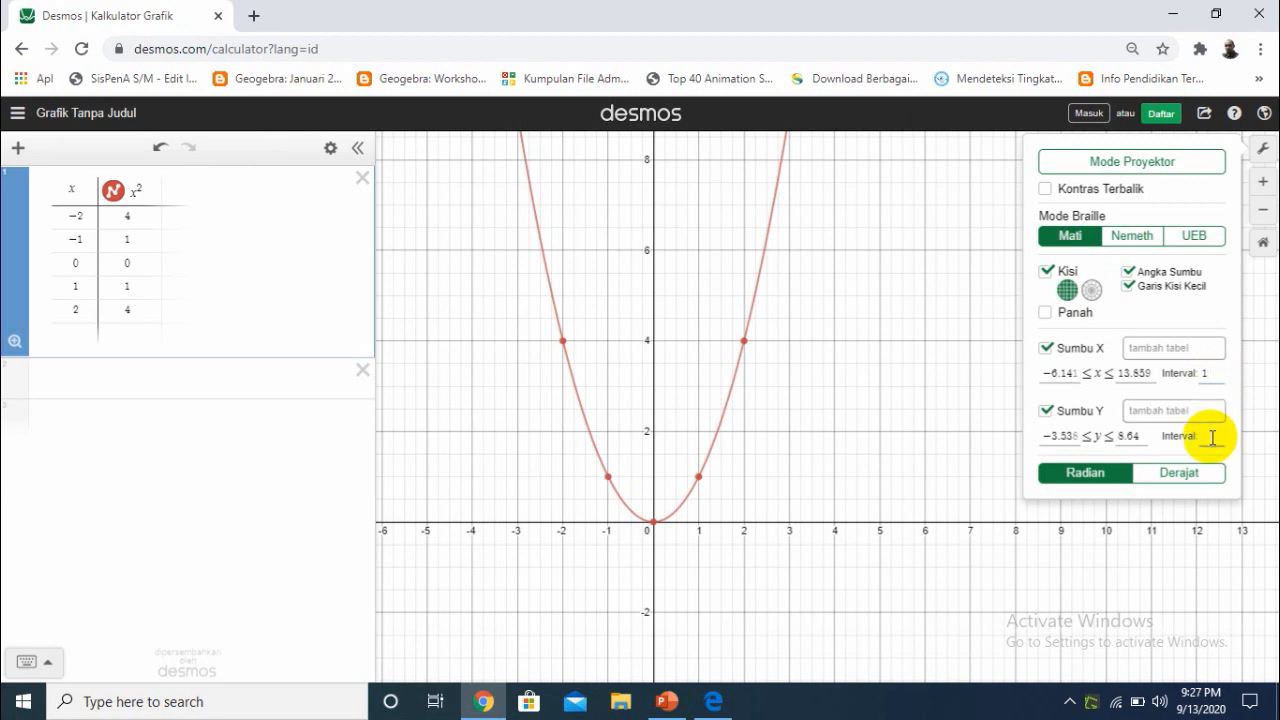
type("1")
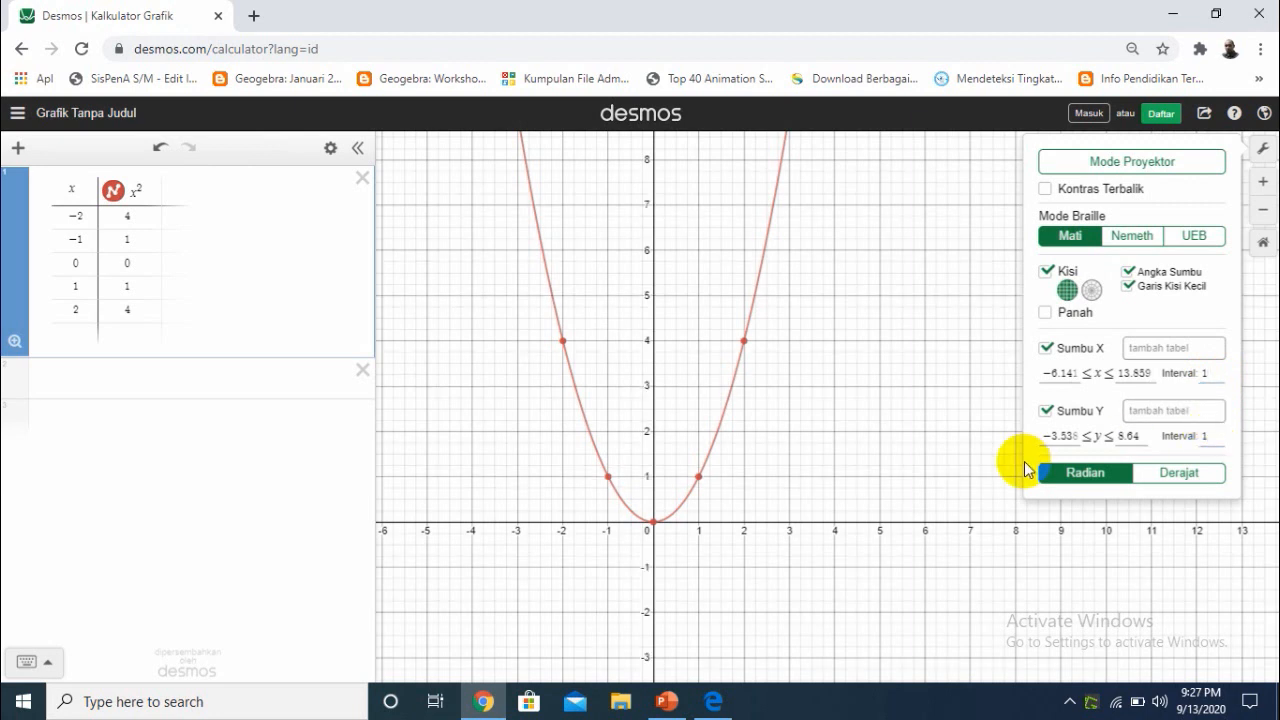
left_click(925, 424)
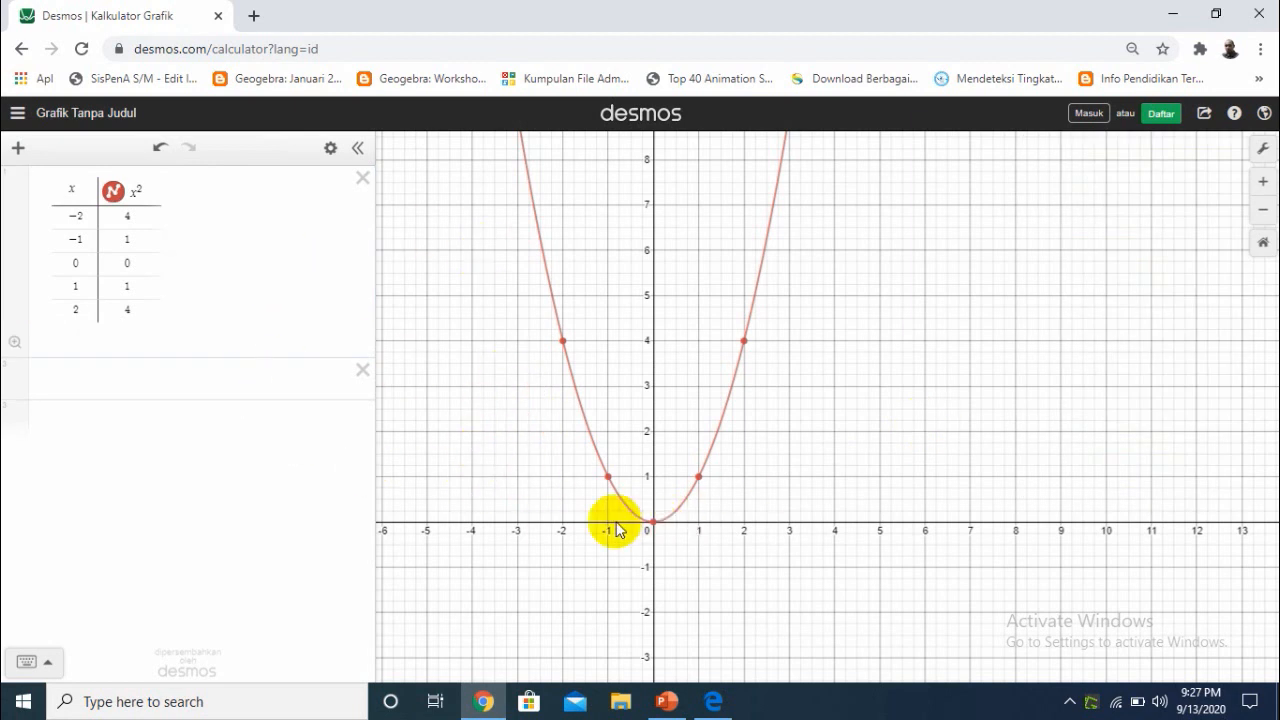
Show the coordinates of the plotted points on the parabola, starting from the vertex at the origin
mouse_move(659, 527)
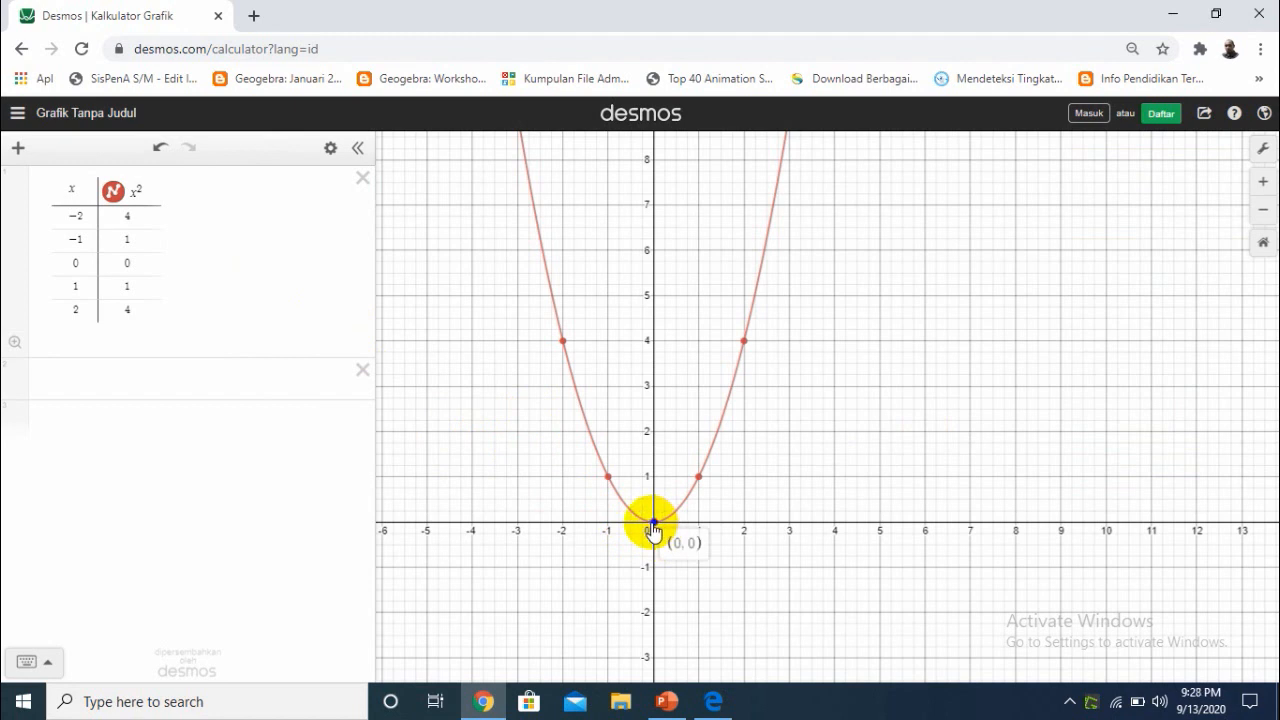
left_click(653, 525)
left_click(698, 478)
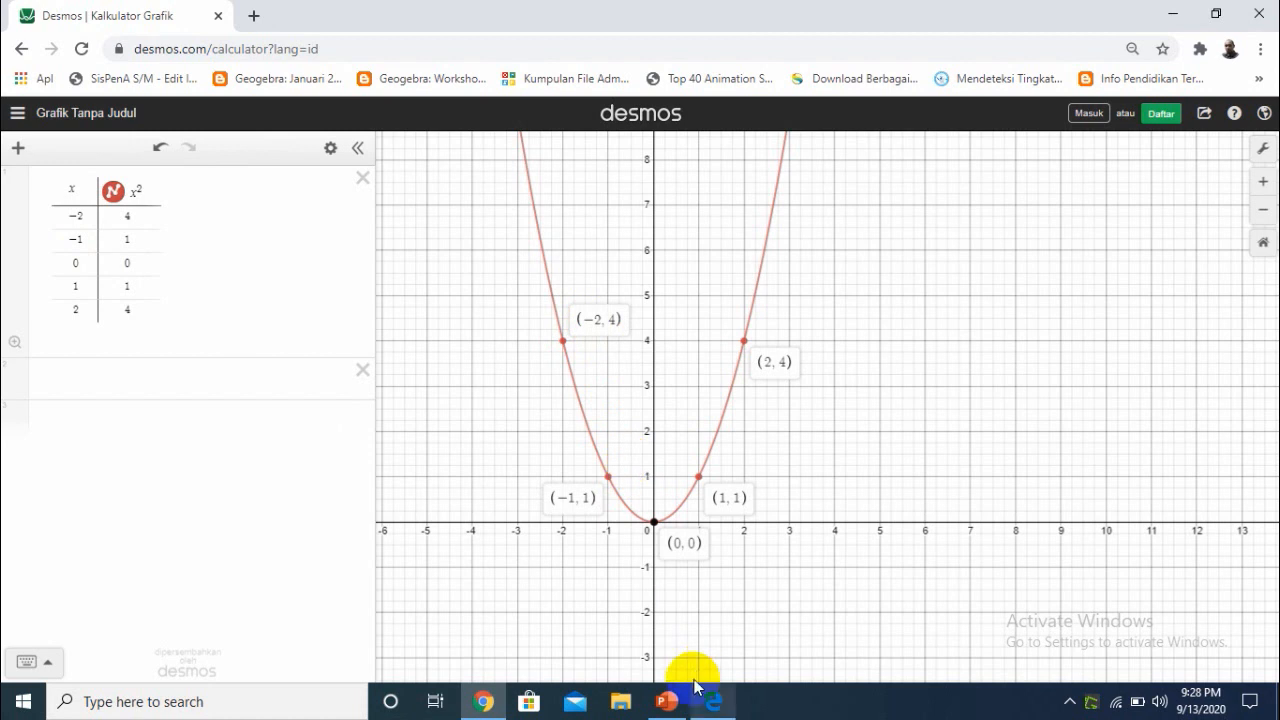
Check the x values in the Kegiatan 1 tables in PowerPoint, and return to the Desmos graph in Chrome
left_click(668, 703)
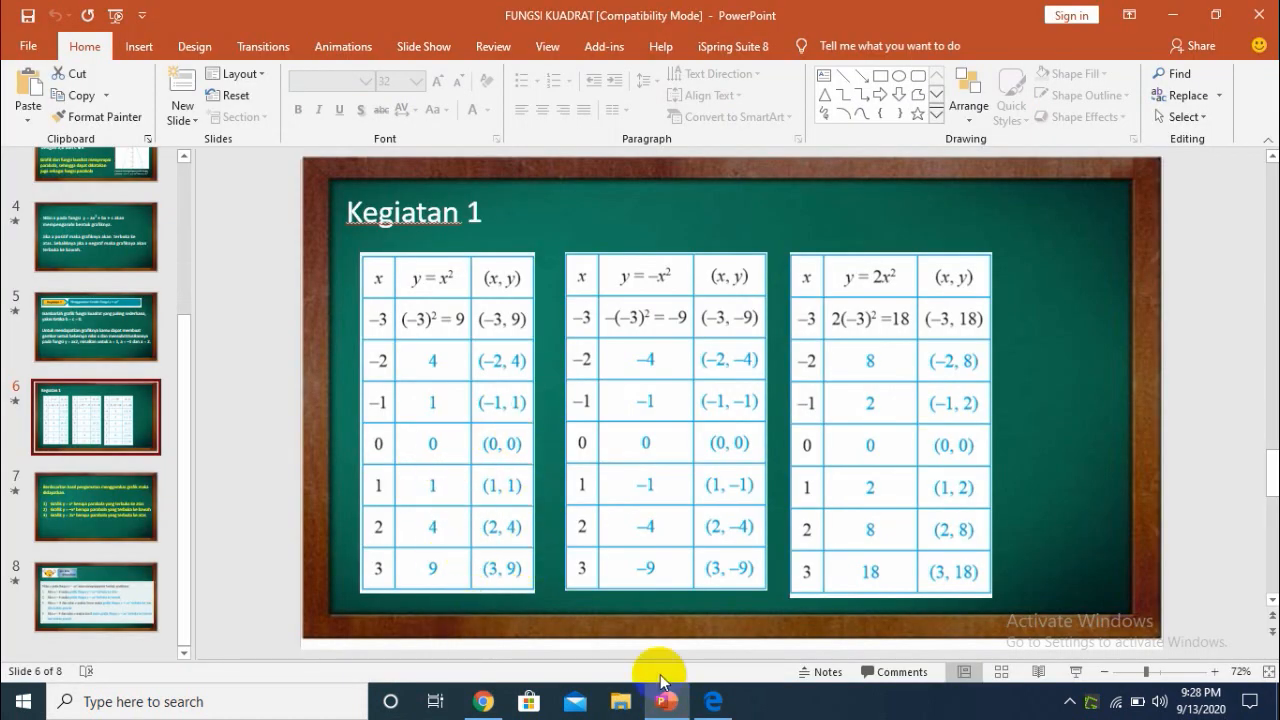
left_click(702, 710)
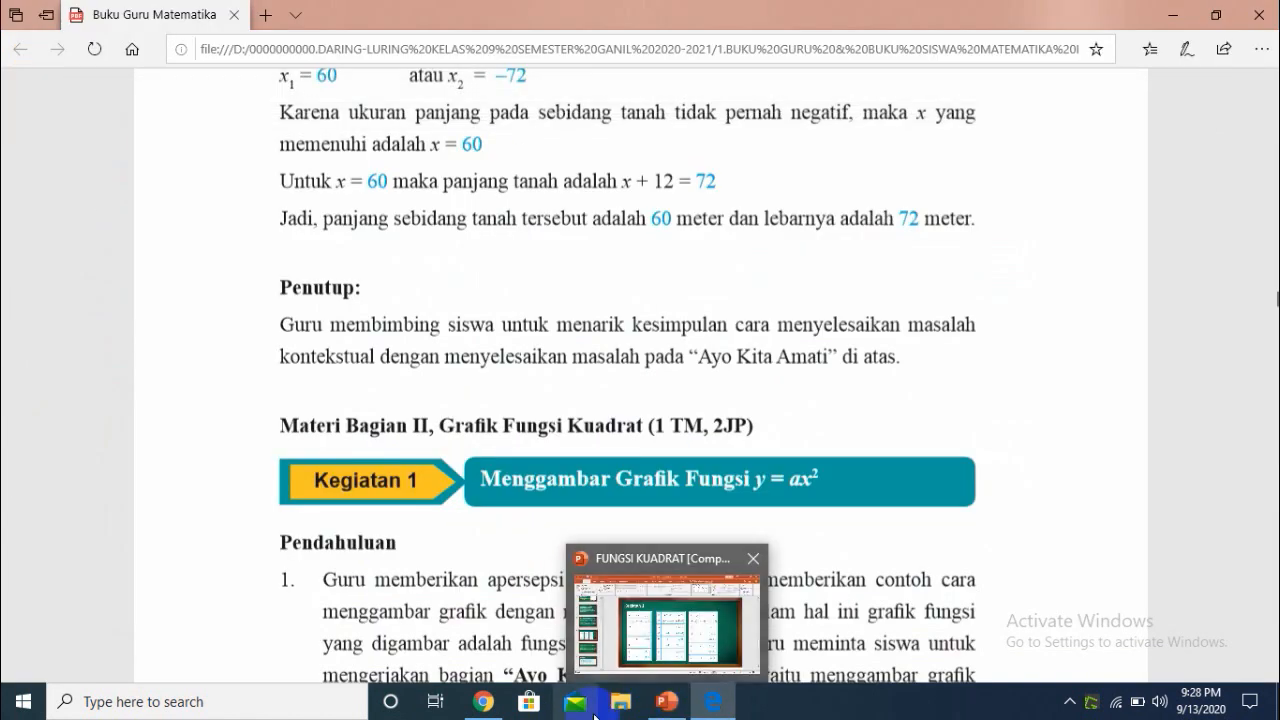
left_click(483, 708)
Add the x values 3 and -3 as new rows at the end of the x^2 table
left_click(70, 342)
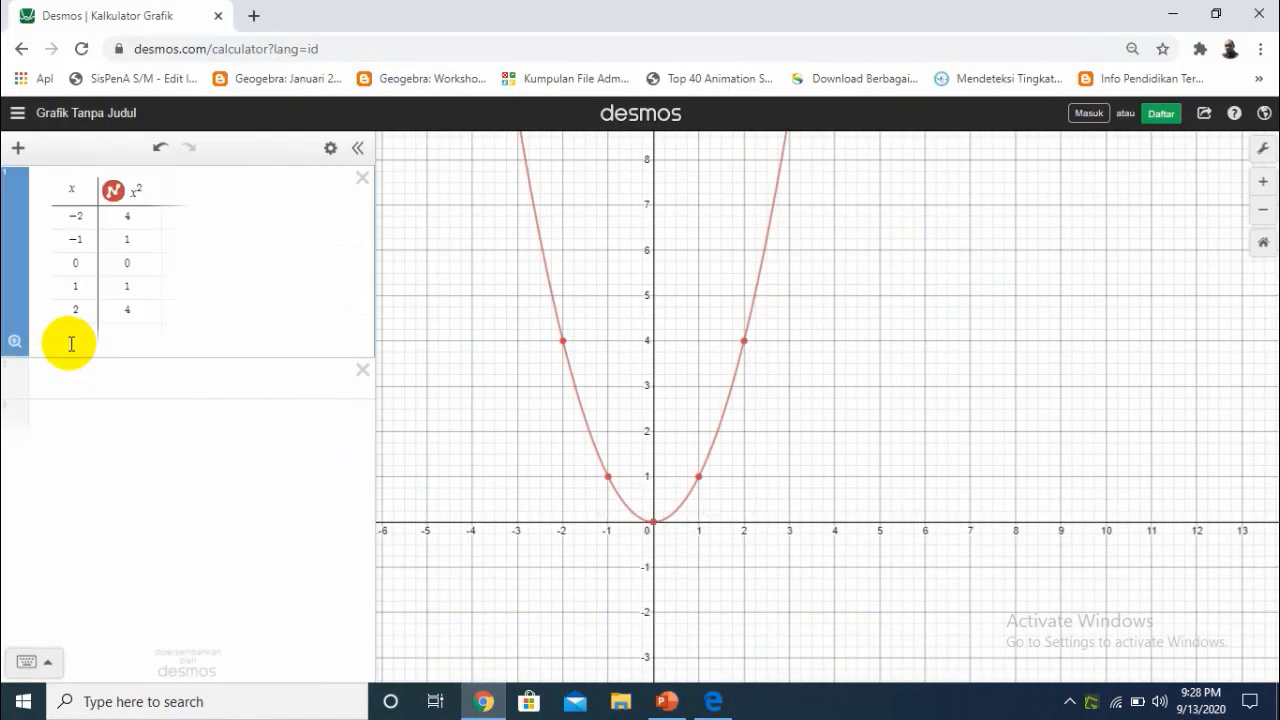
left_click(72, 340)
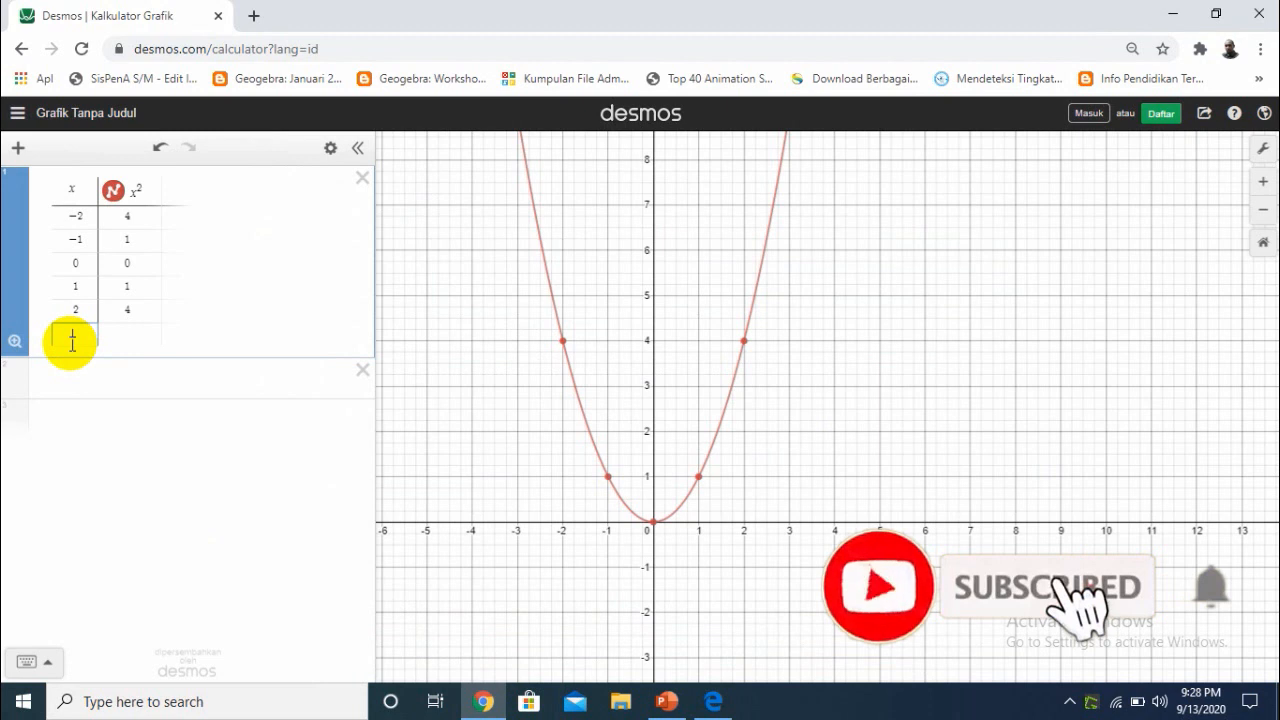
type("3")
key("Return")
type("4")
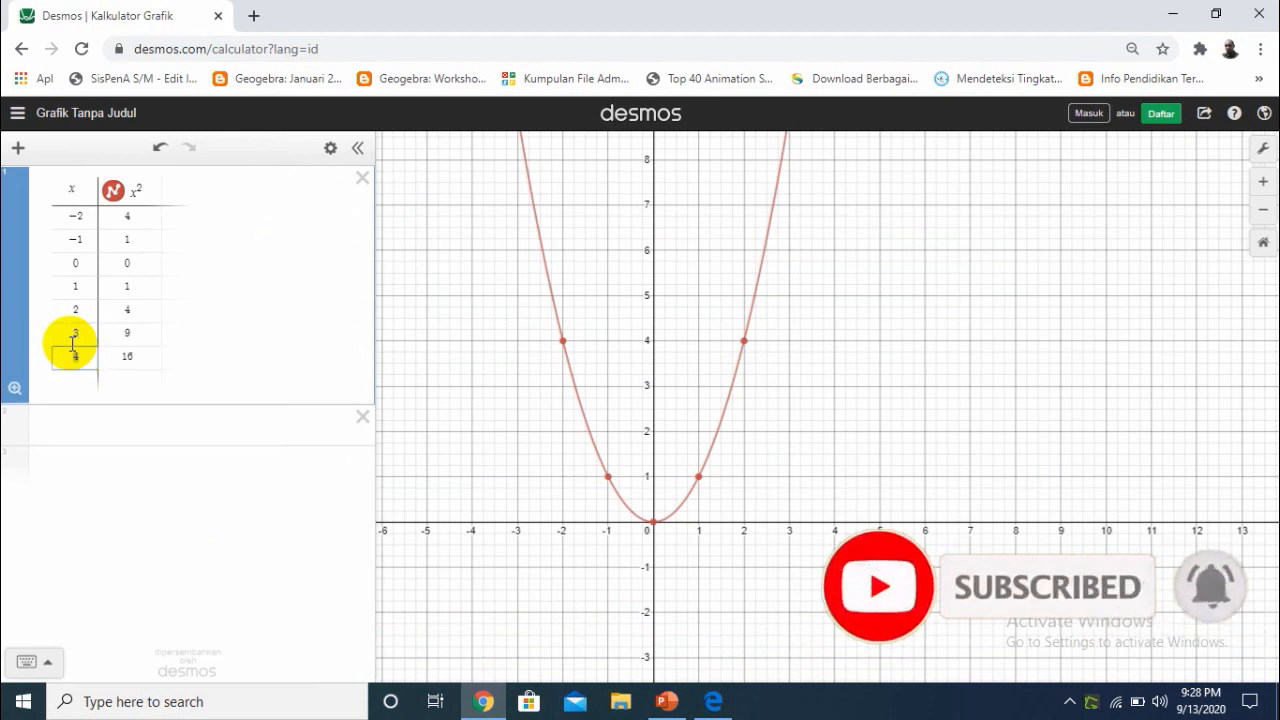
type("-3")
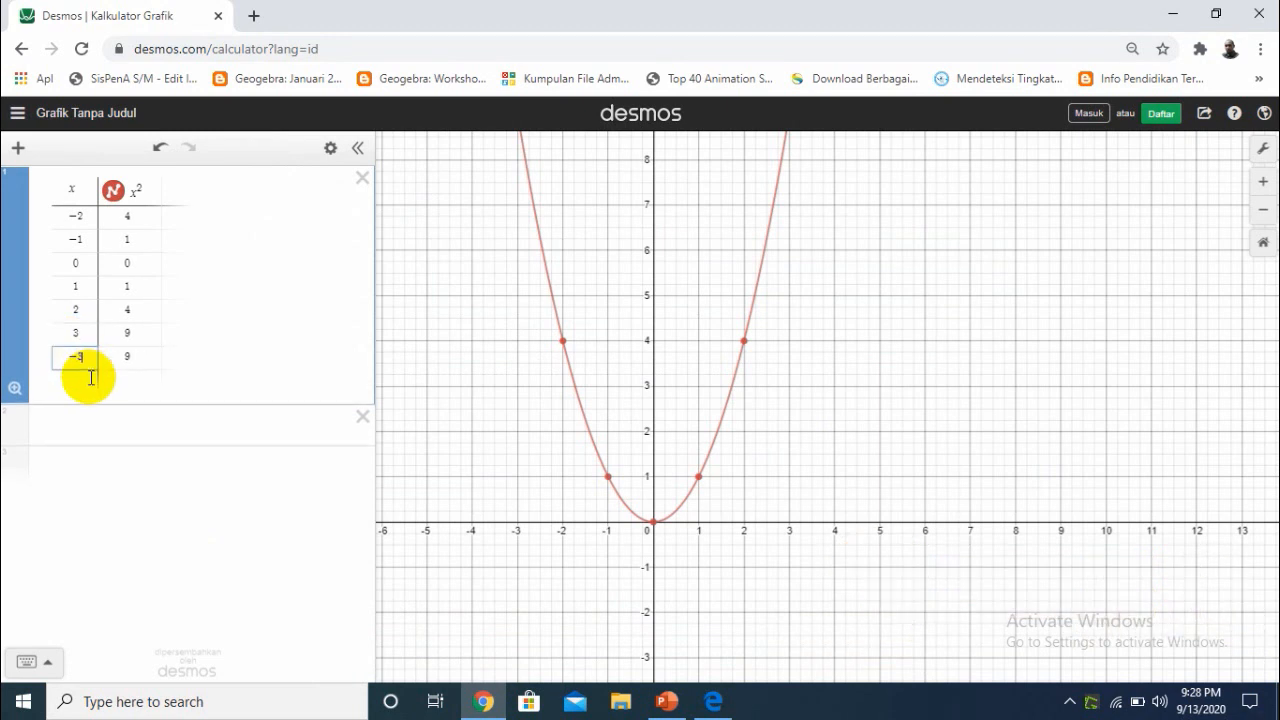
key("Return")
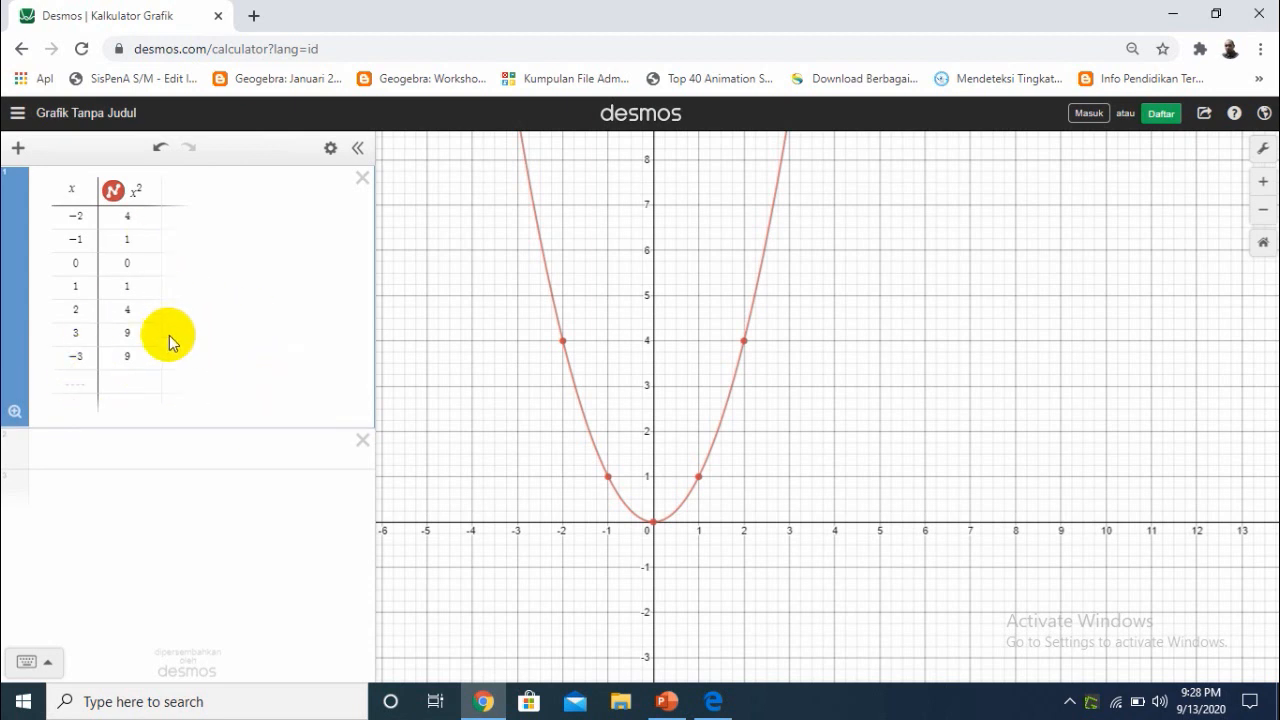
Inspect the coordinates of the plotted points along the parabola, from x = -3 to x = 3
mouse_move(655, 528)
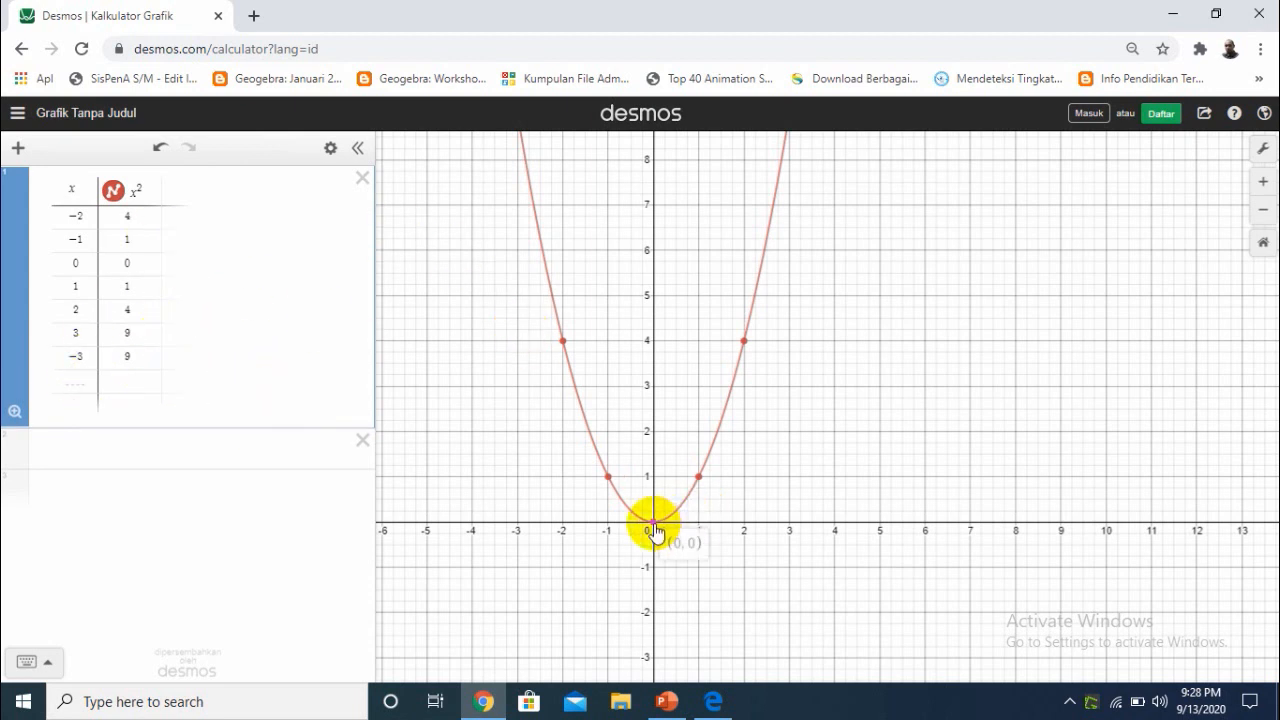
left_click(697, 479)
left_click(742, 340)
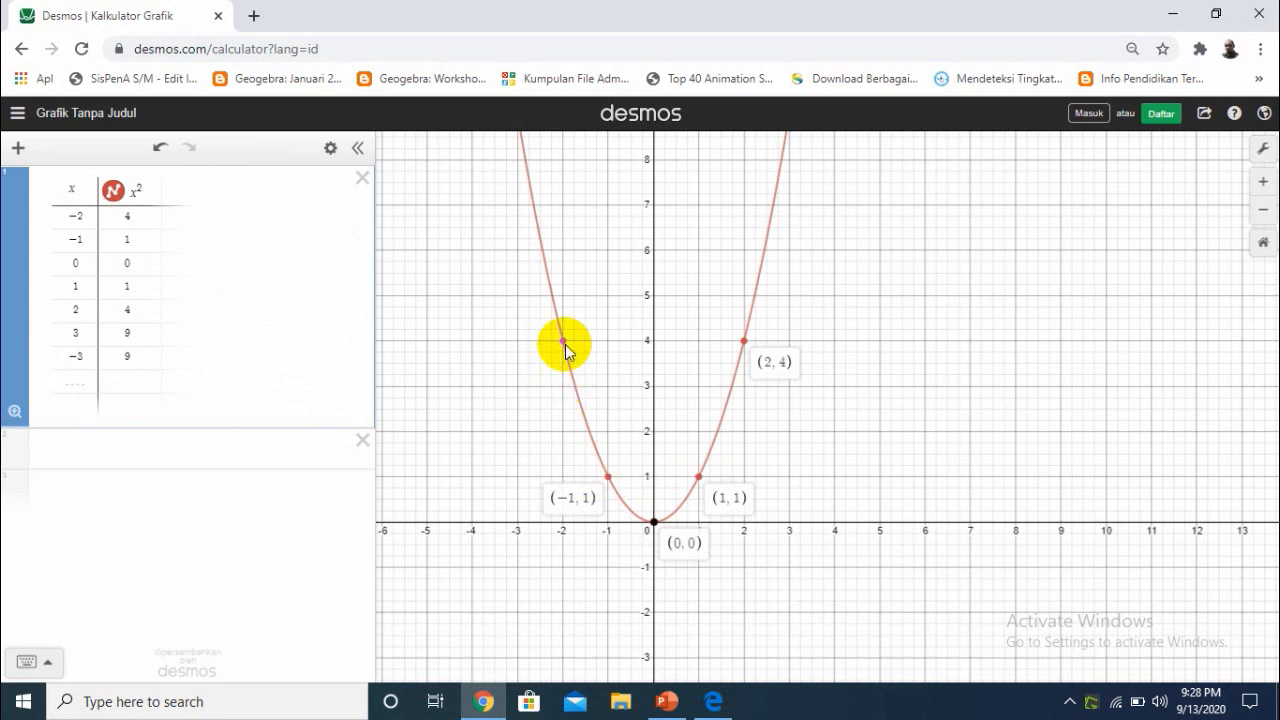
left_click_drag(890, 320, 883, 423)
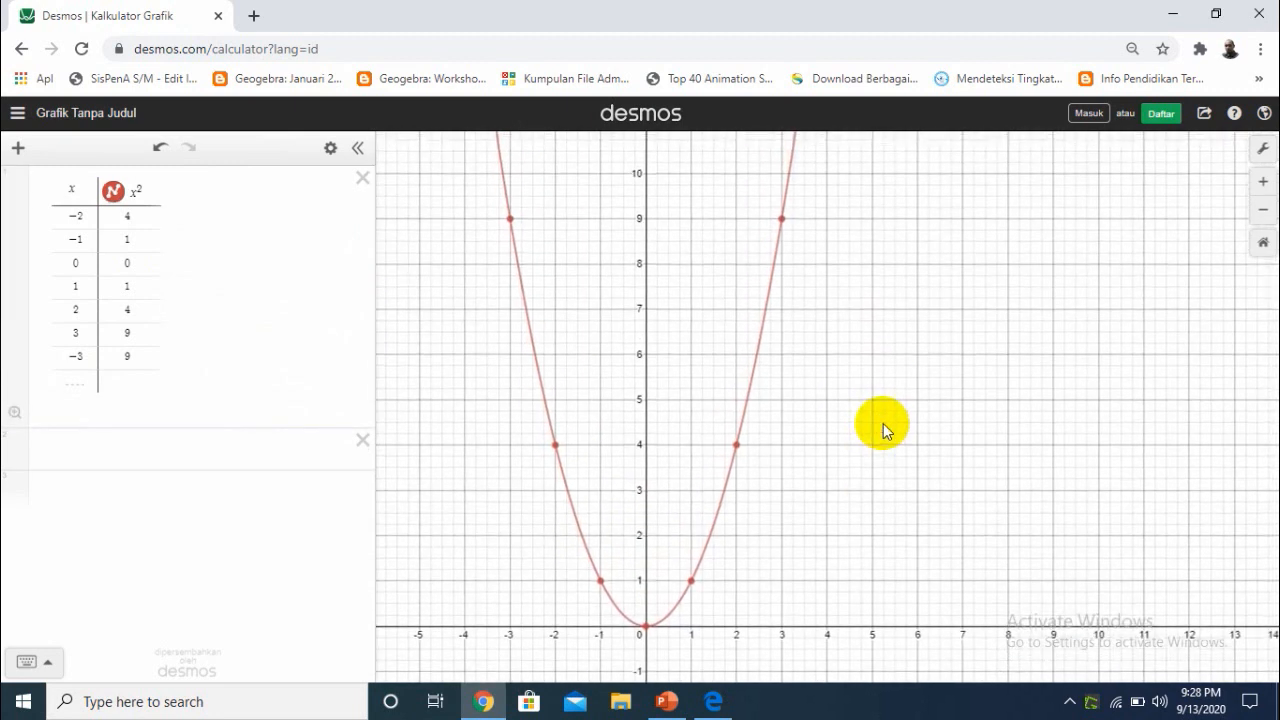
left_click(783, 219)
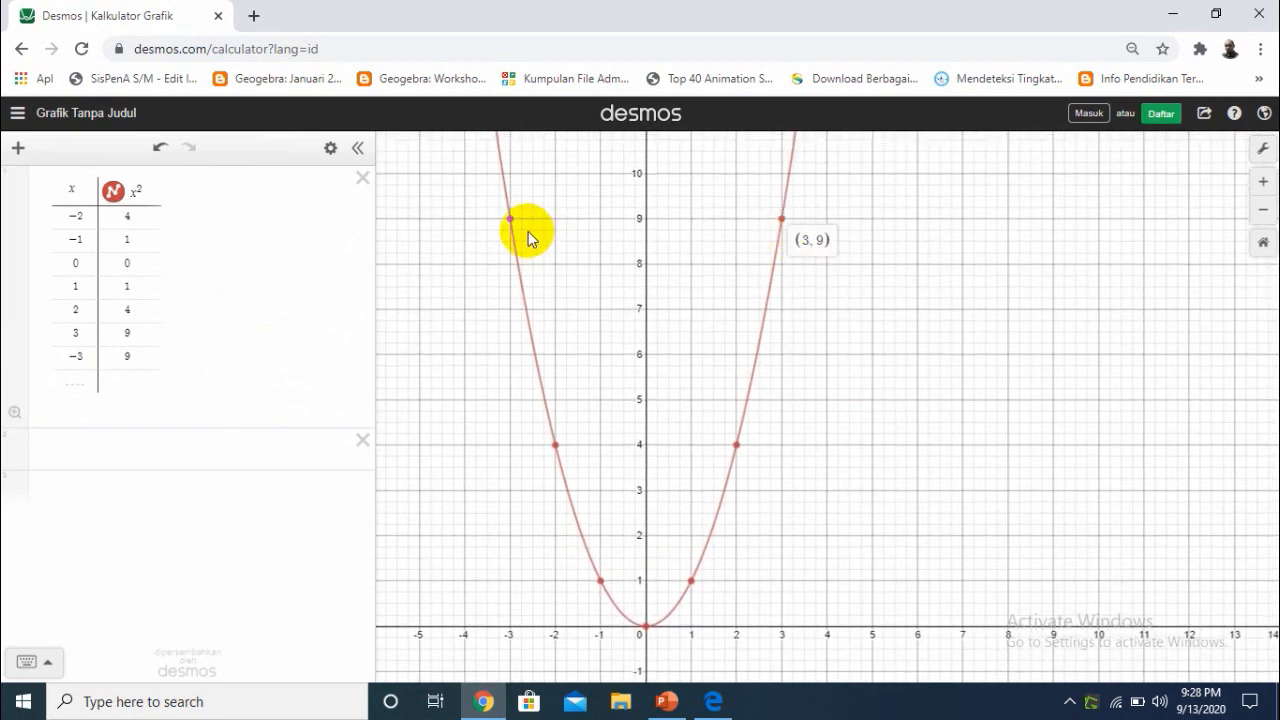
left_click(737, 445)
left_click(555, 444)
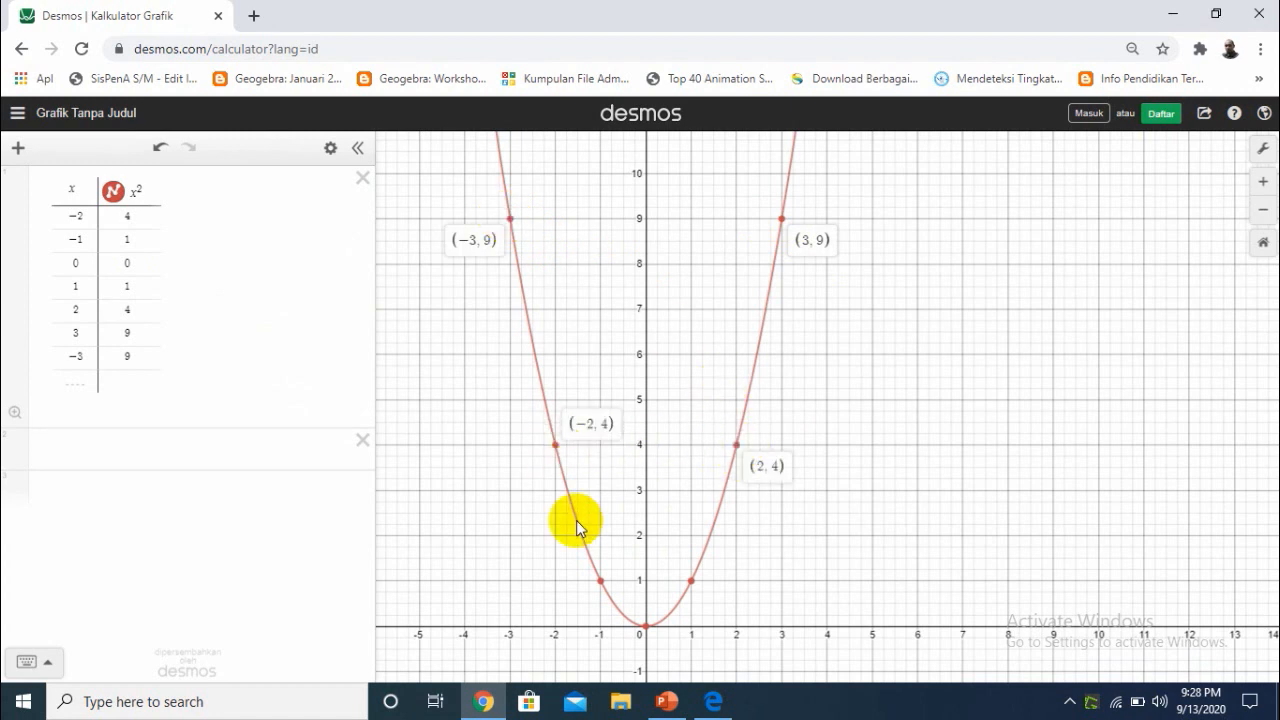
left_click(595, 582)
left_click(644, 630)
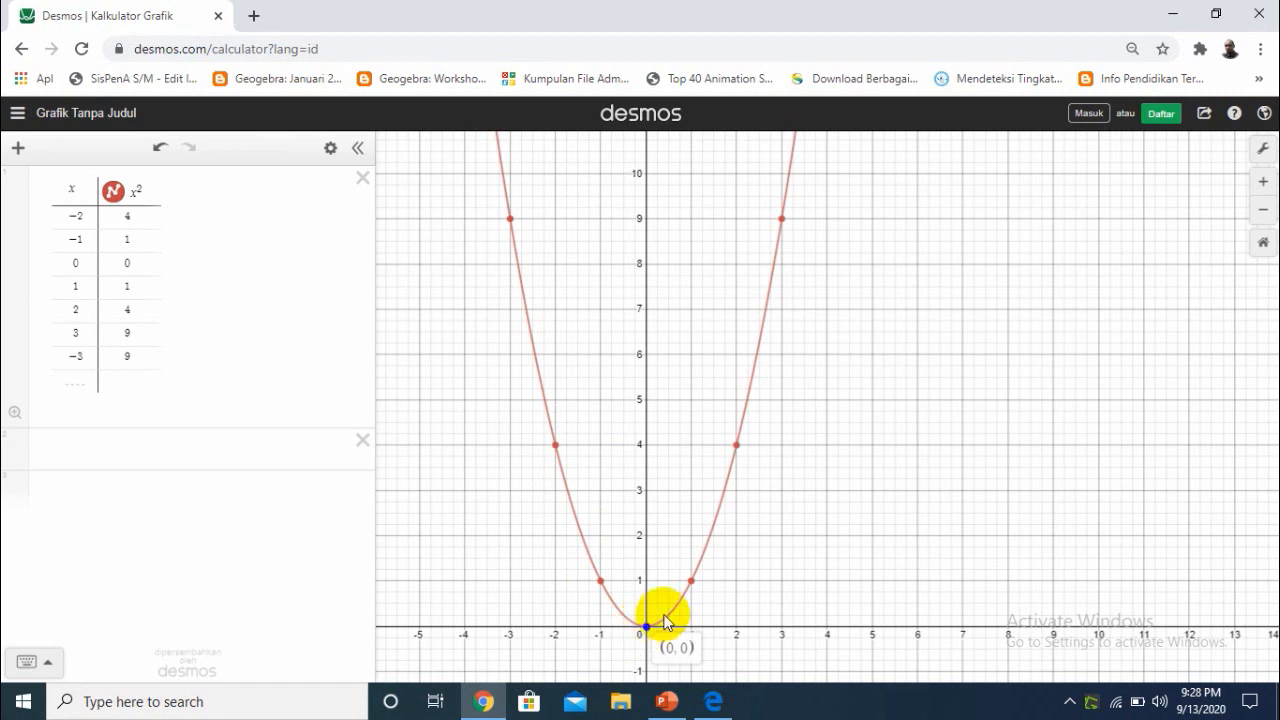
Show the coordinates of the remaining x^2 points at x = -1, -2, -3 and 3
left_click(600, 579)
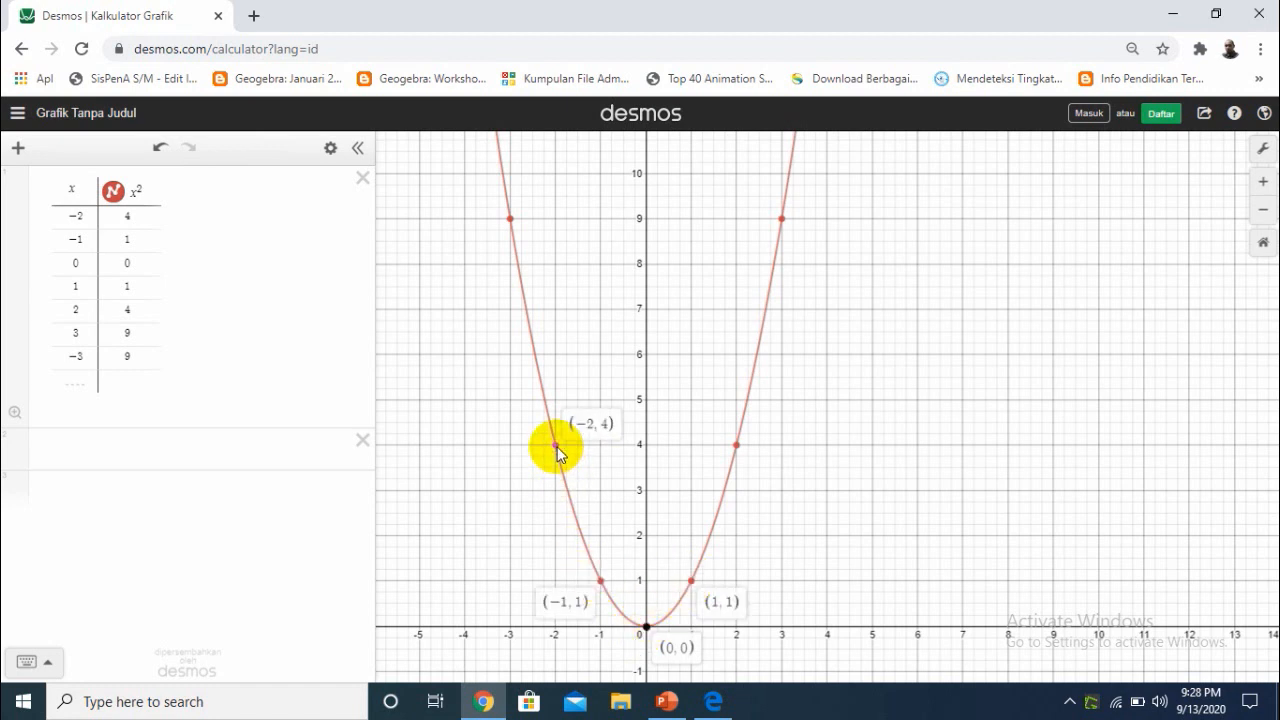
left_click(779, 219)
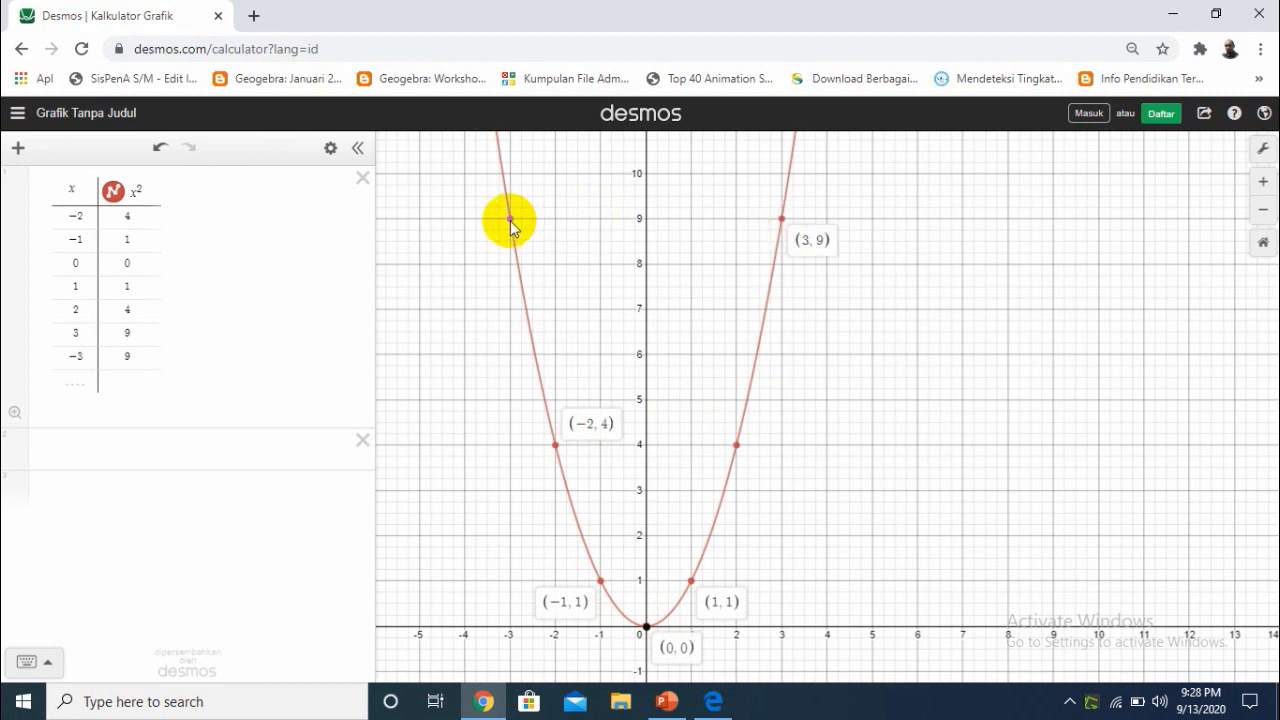
Graph y = -x^2 as a new expression below the x^2 table and convert it to a table of values
left_click(133, 446)
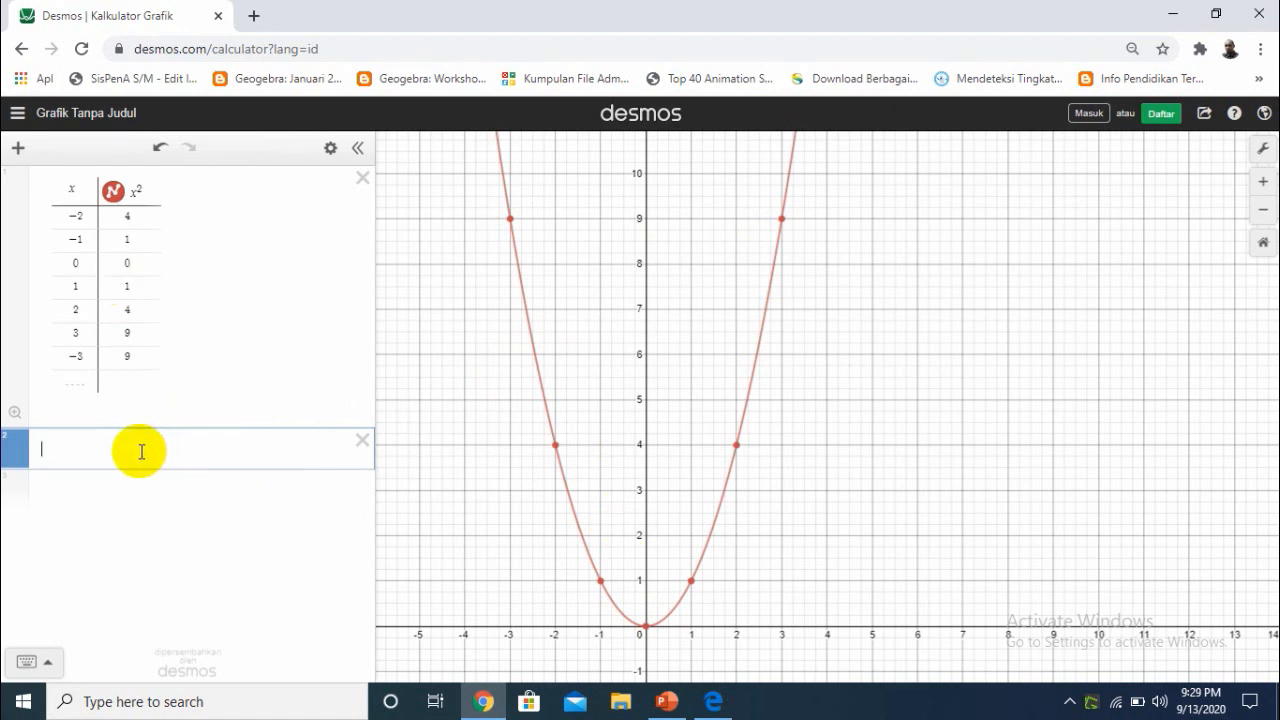
type("y=-x^2")
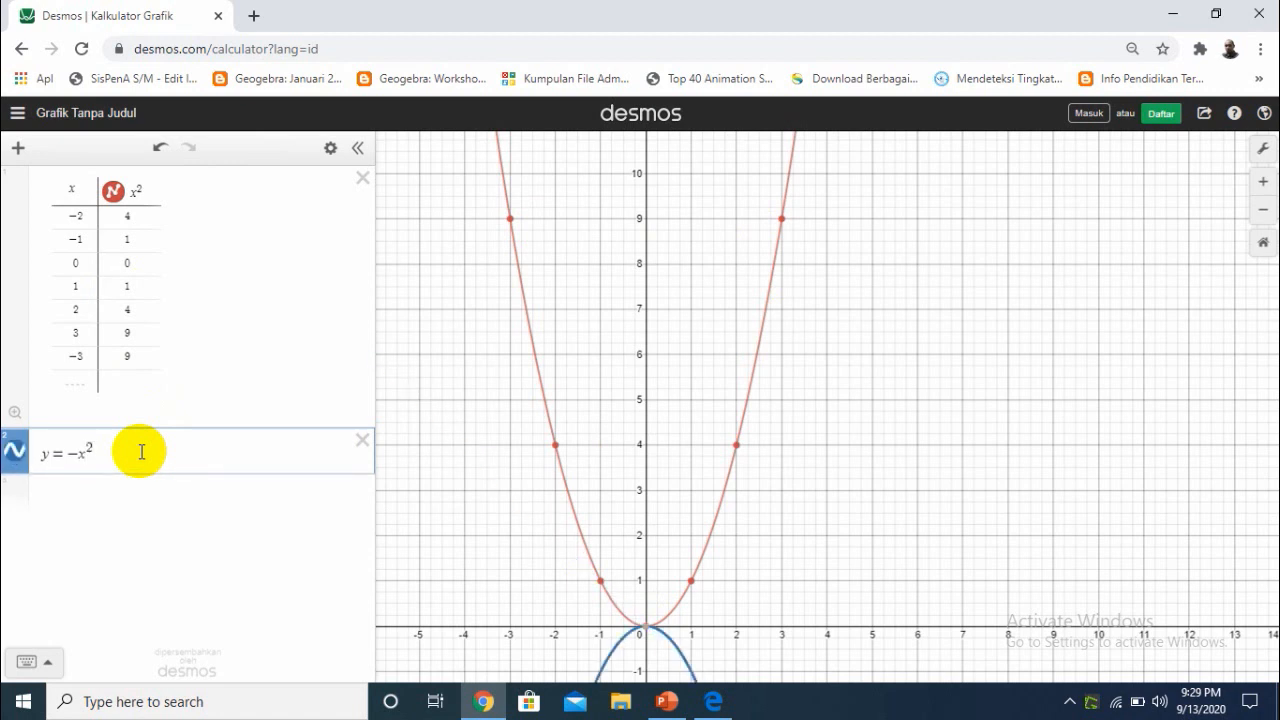
key("Return")
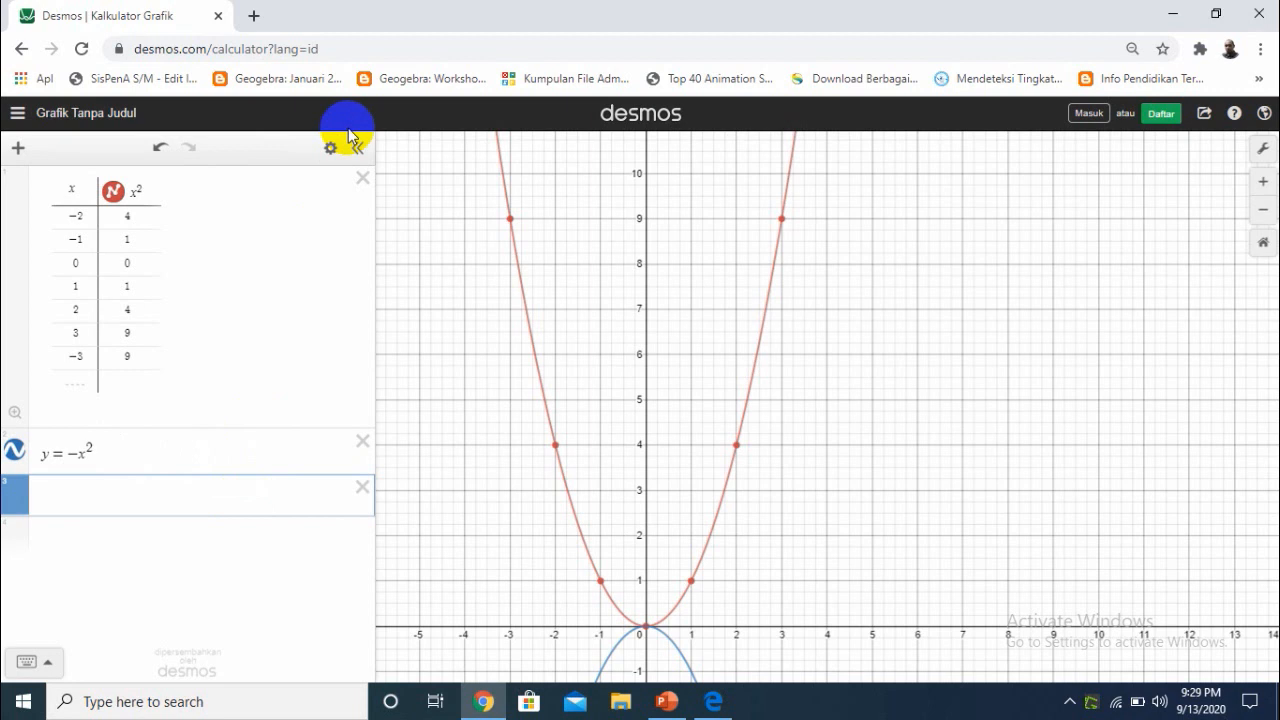
left_click_drag(914, 511, 970, 163)
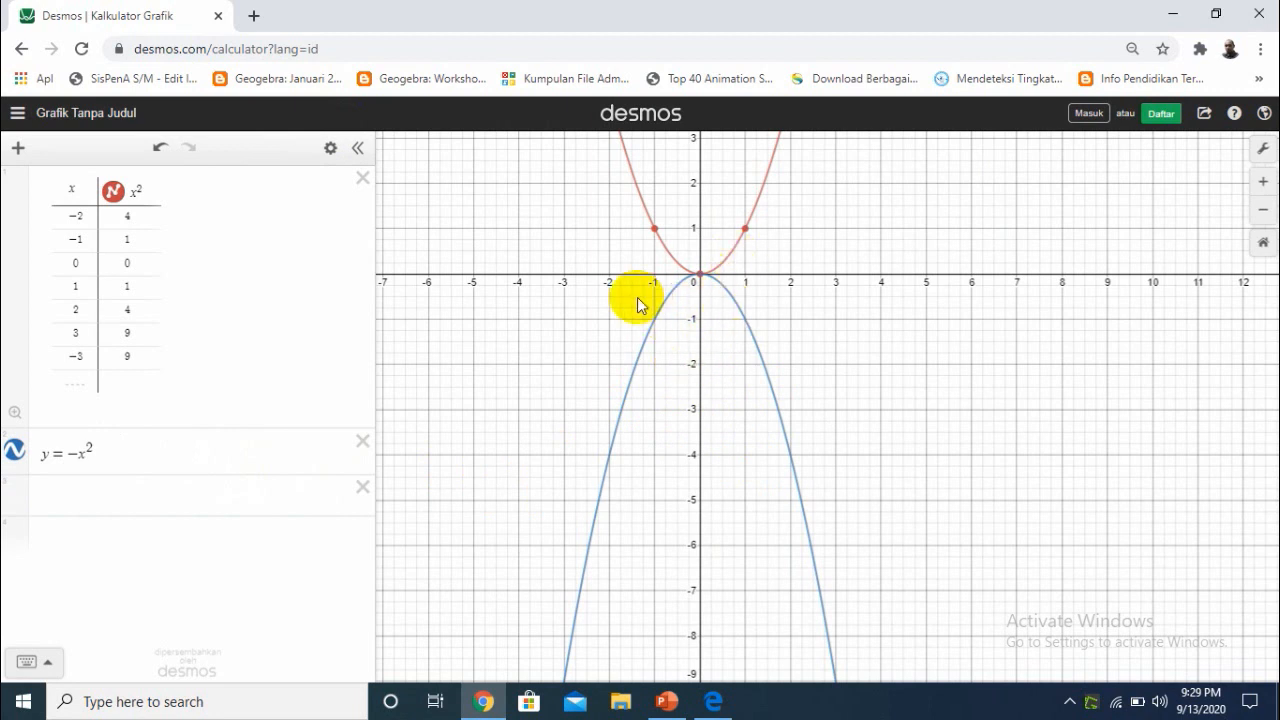
left_click(329, 150)
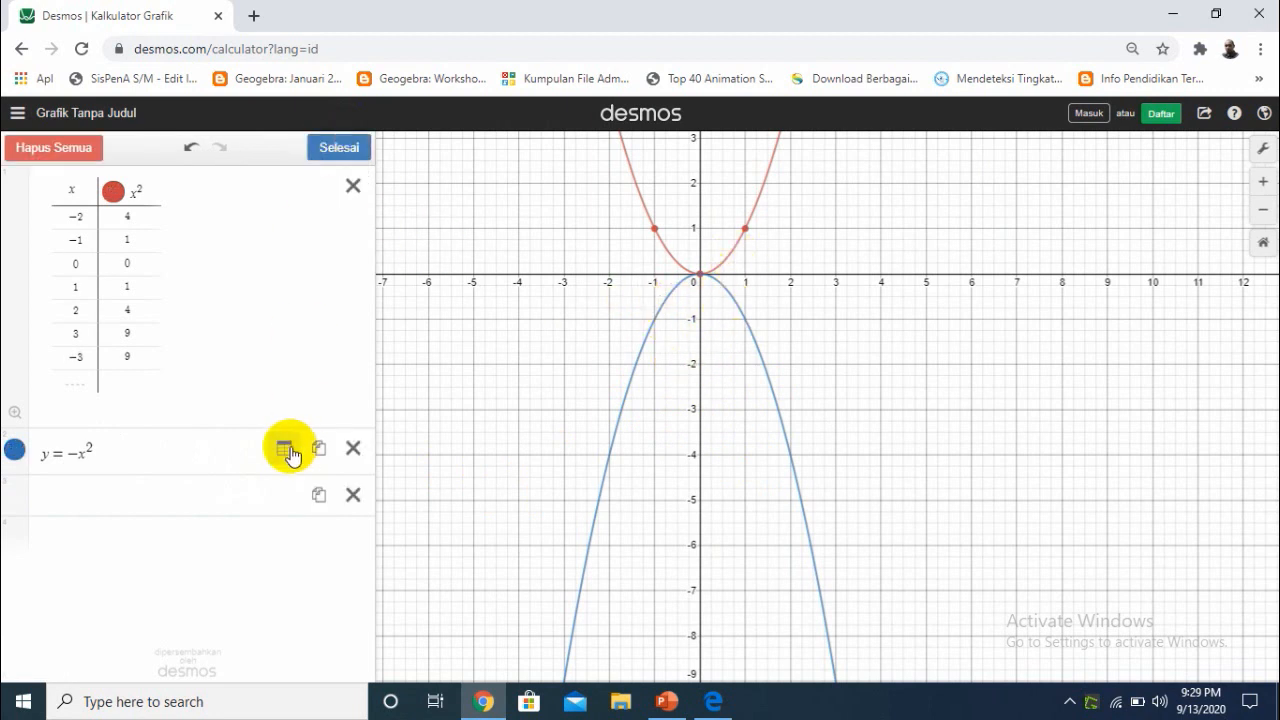
left_click(284, 450)
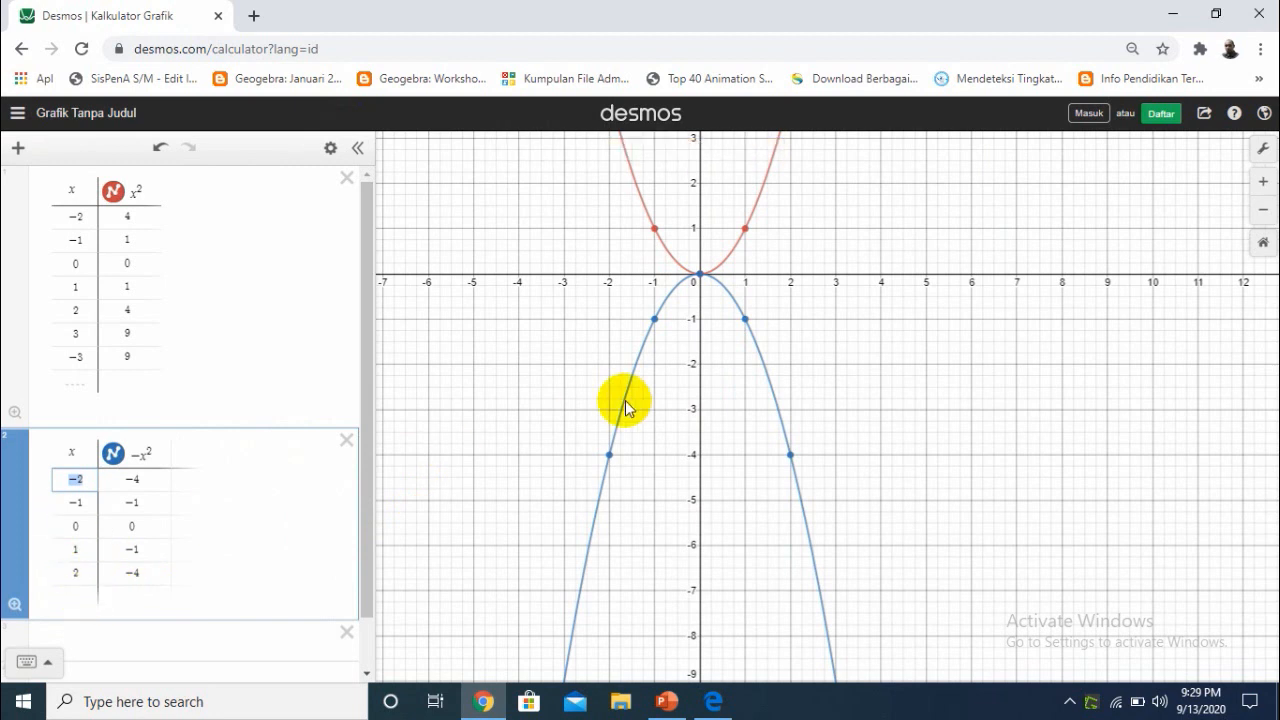
Show the coordinates of the plotted points on the -x^2 parabola at x = -1, 1, -2 and 2
left_click(655, 319)
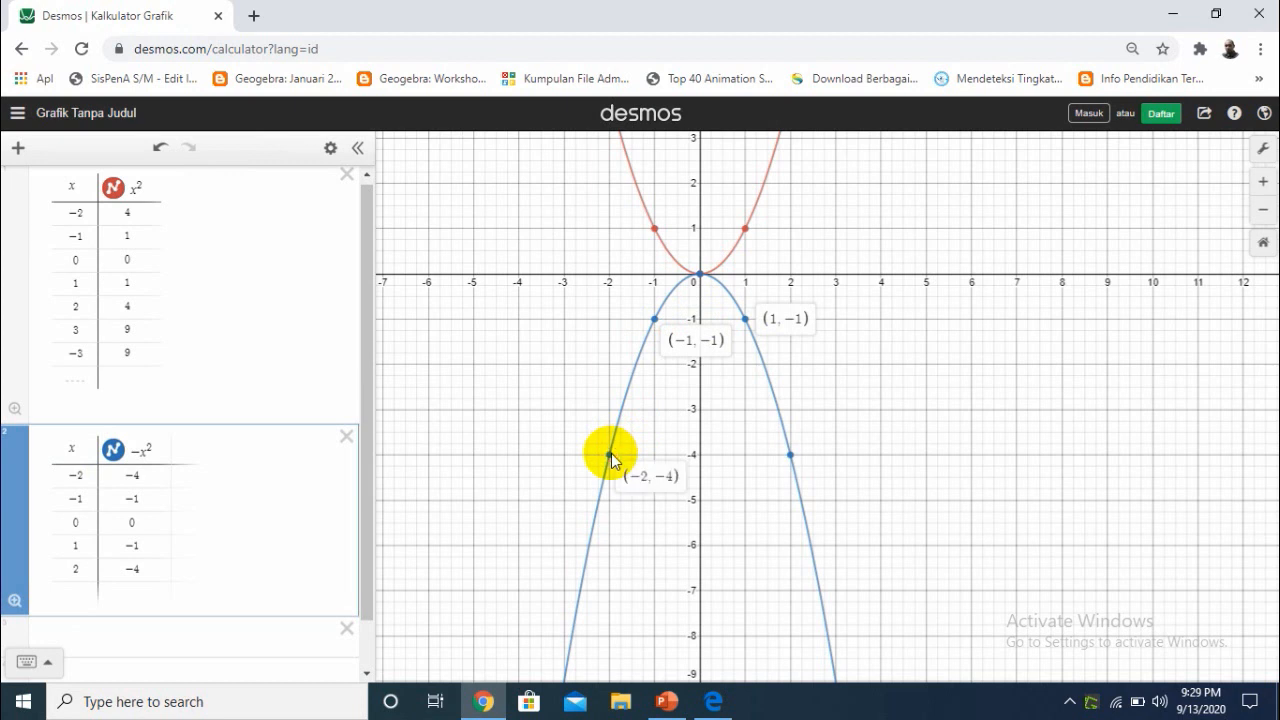
left_click(788, 455)
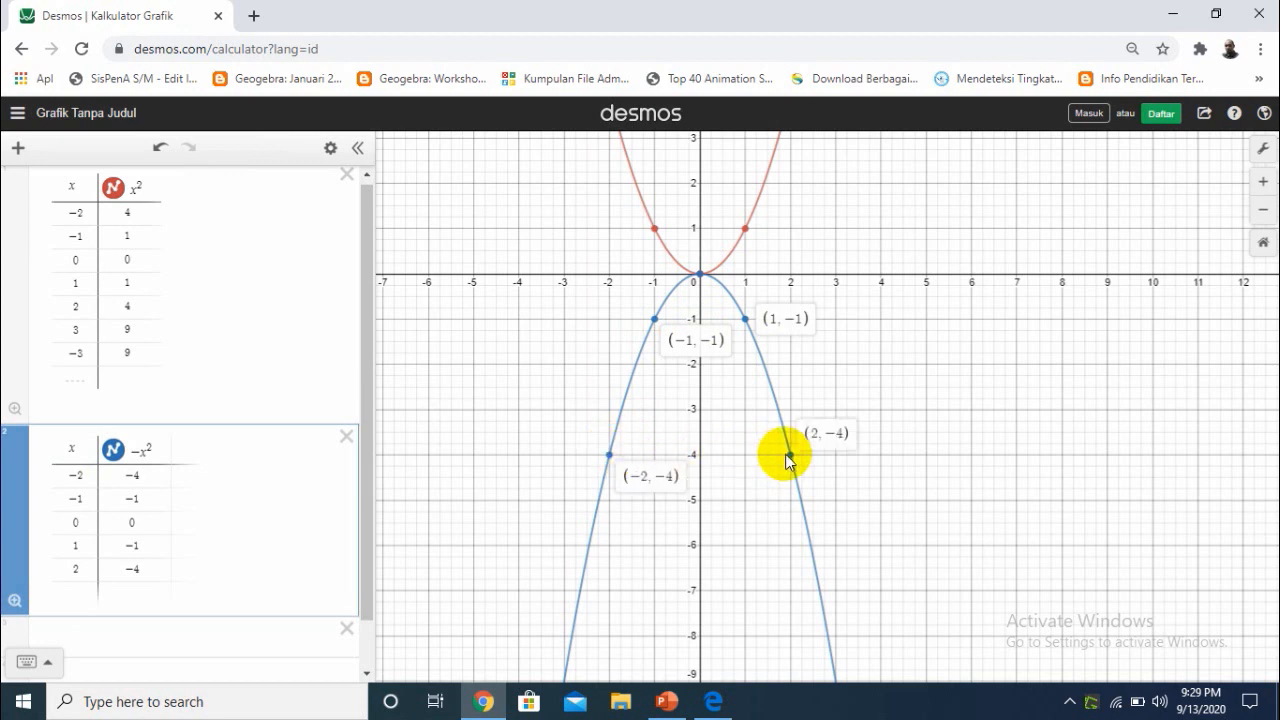
Add the x values 3 and -3 as new rows at the end of the -x^2 table
left_click(84, 595)
type("3")
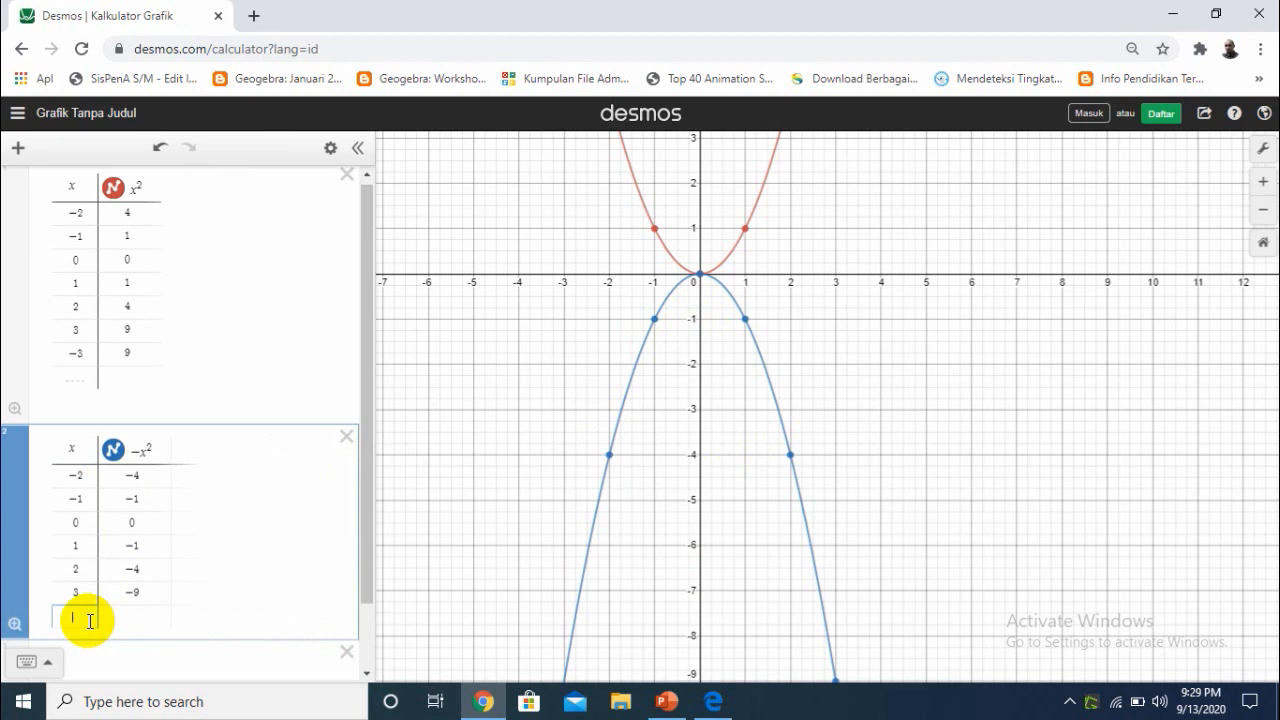
type("-3")
key("Return")
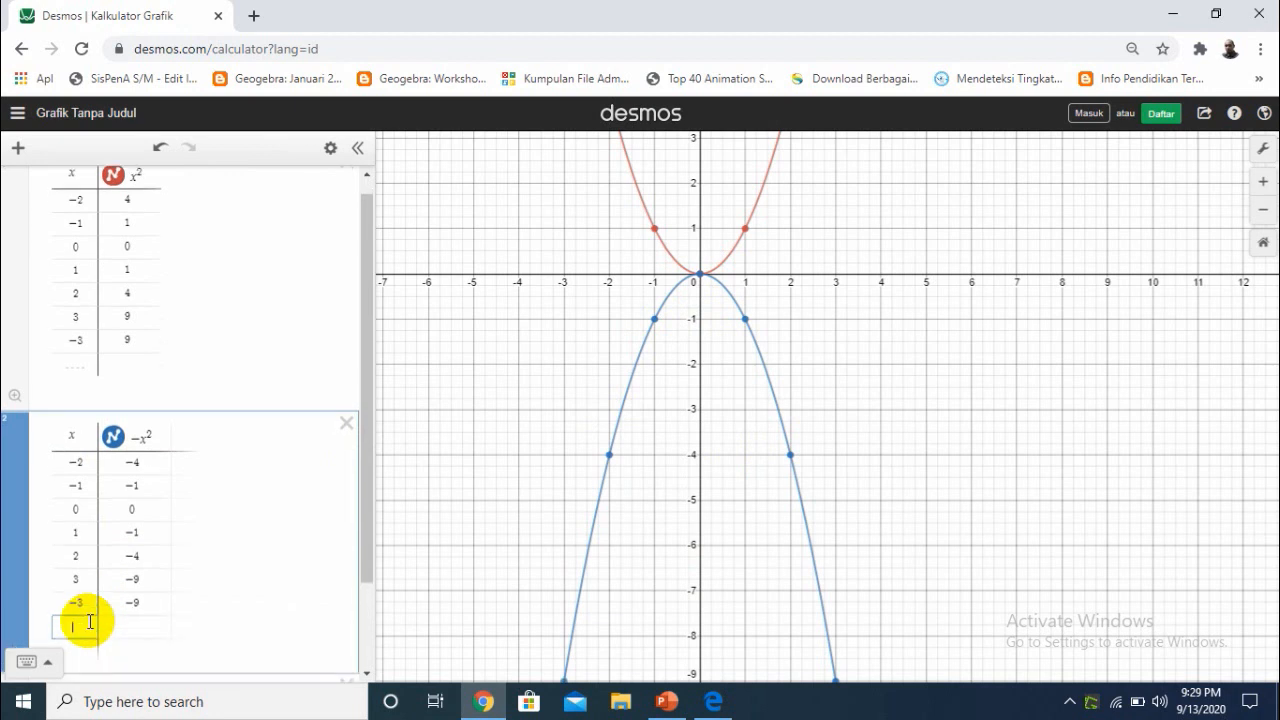
left_click(1049, 503)
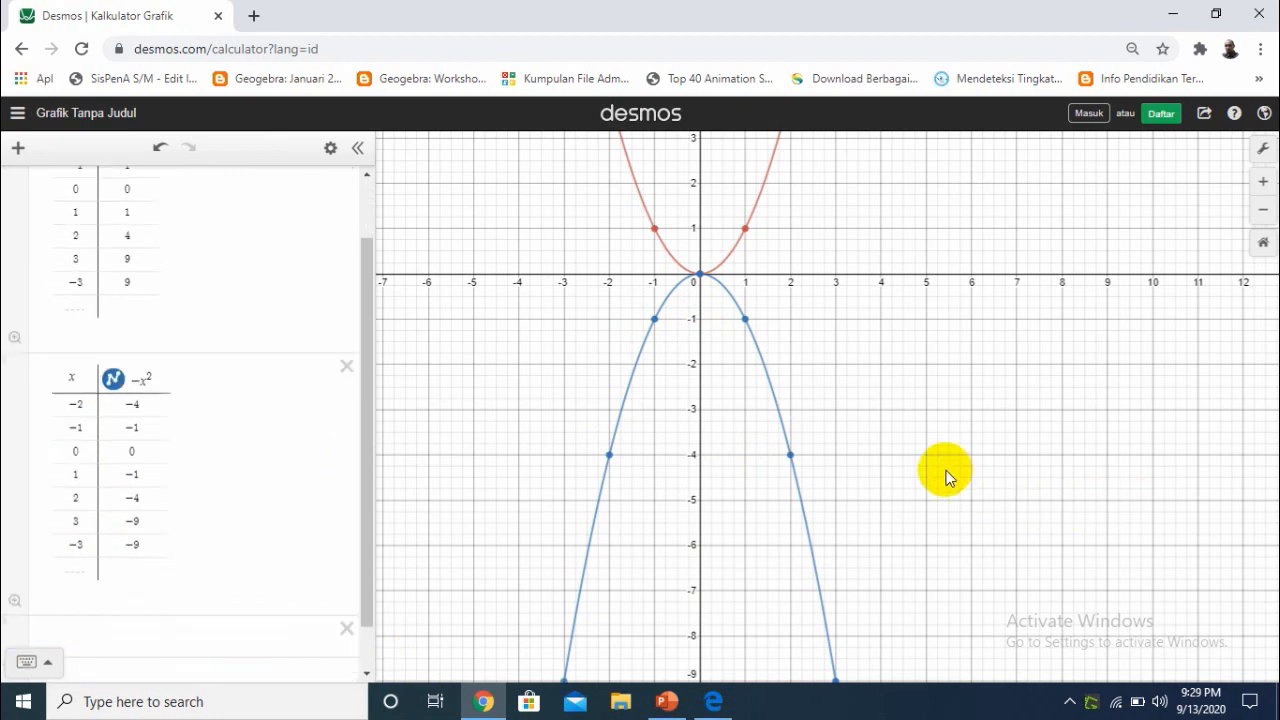
left_click_drag(837, 473, 844, 431)
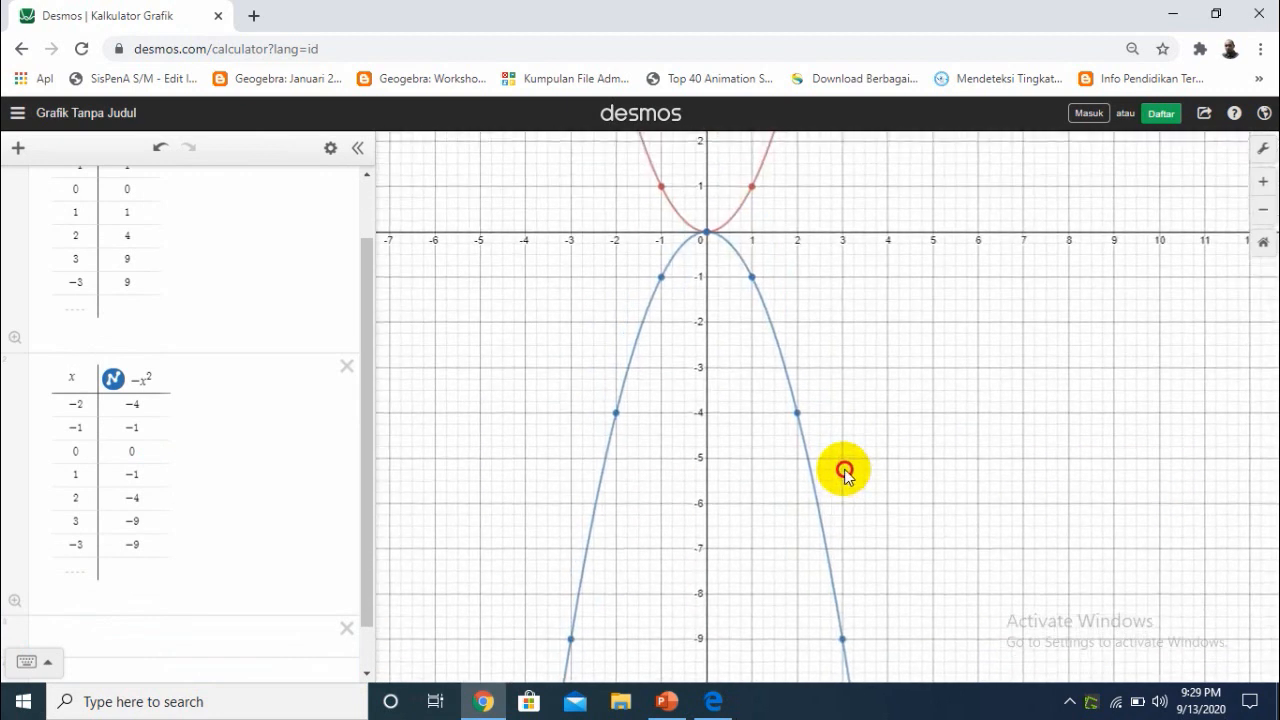
Look up the next Kegiatan 1 function in PowerPoint, and return to the Desmos graph in Chrome
left_click(664, 704)
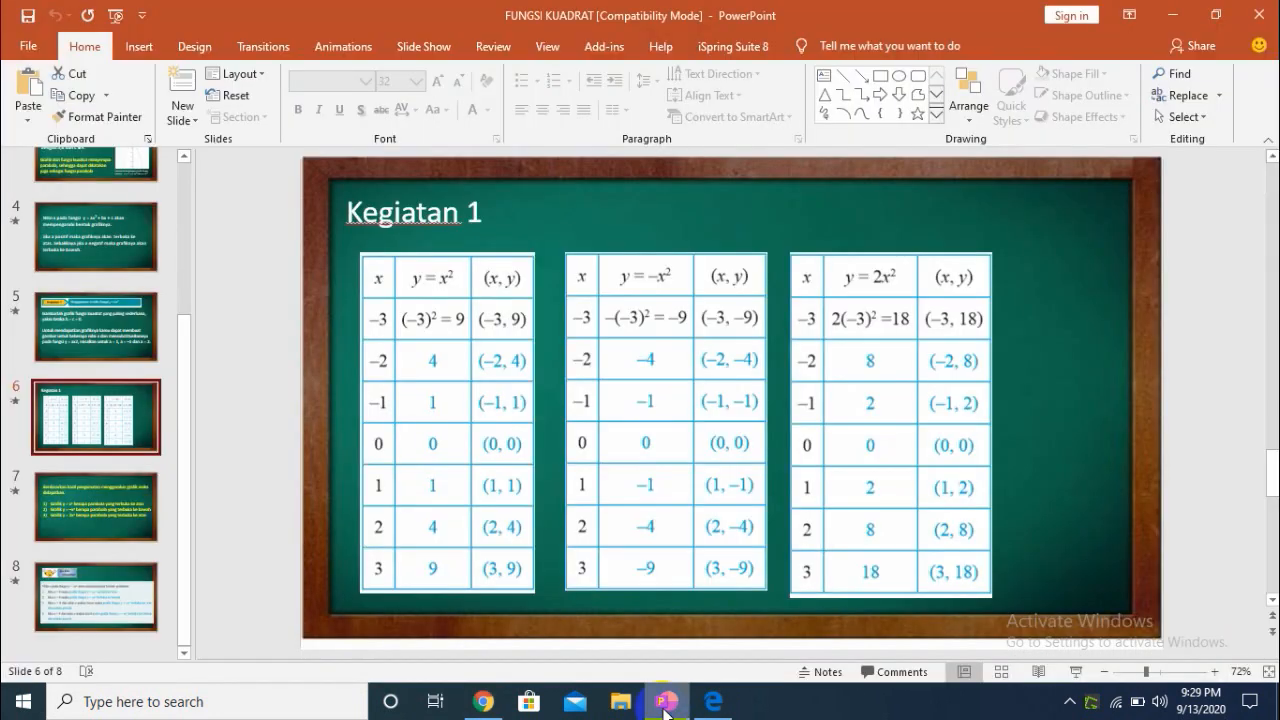
left_click(726, 710)
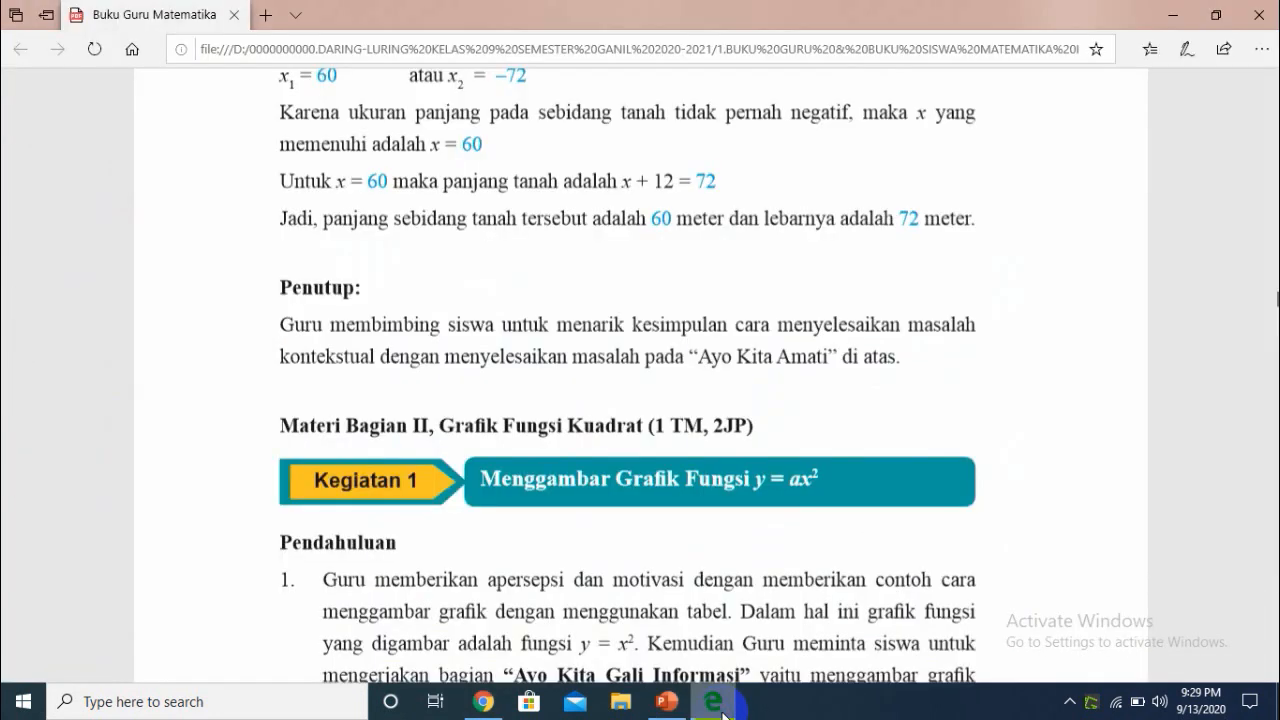
left_click(487, 704)
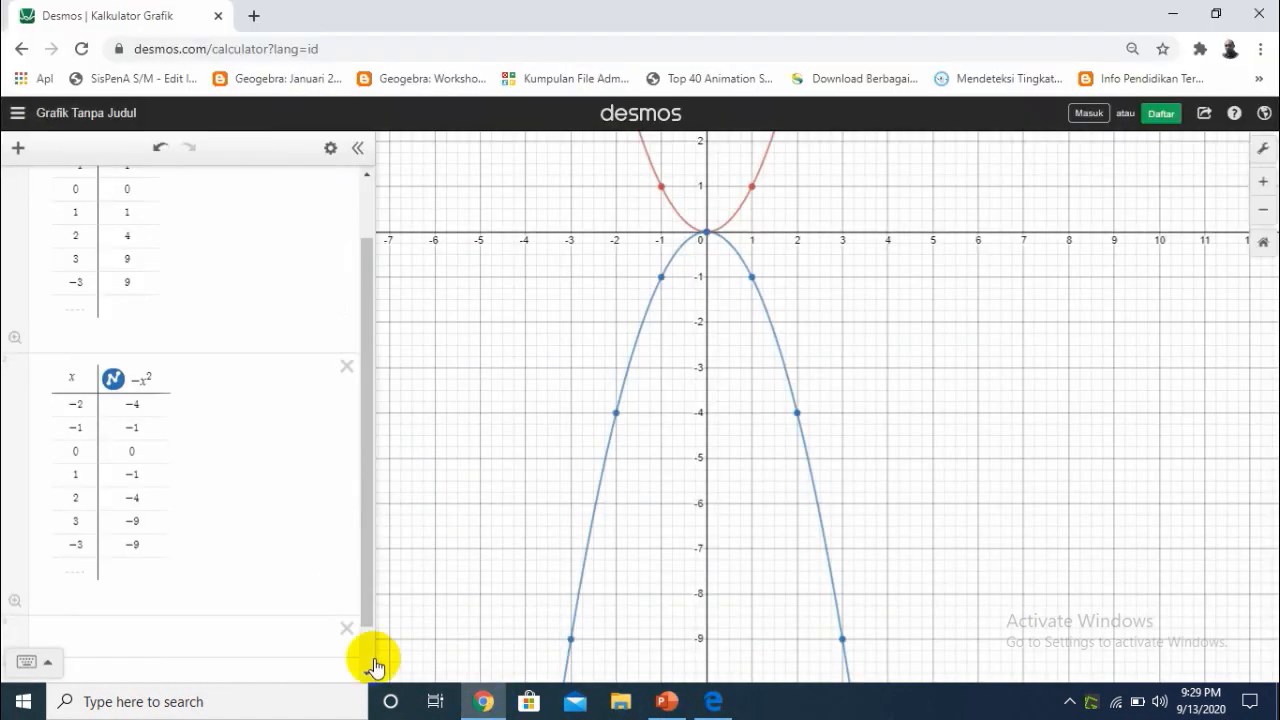
Graph y = 2x^2 as a new expression below the -x^2 table and convert it to a table of values
left_click(149, 630)
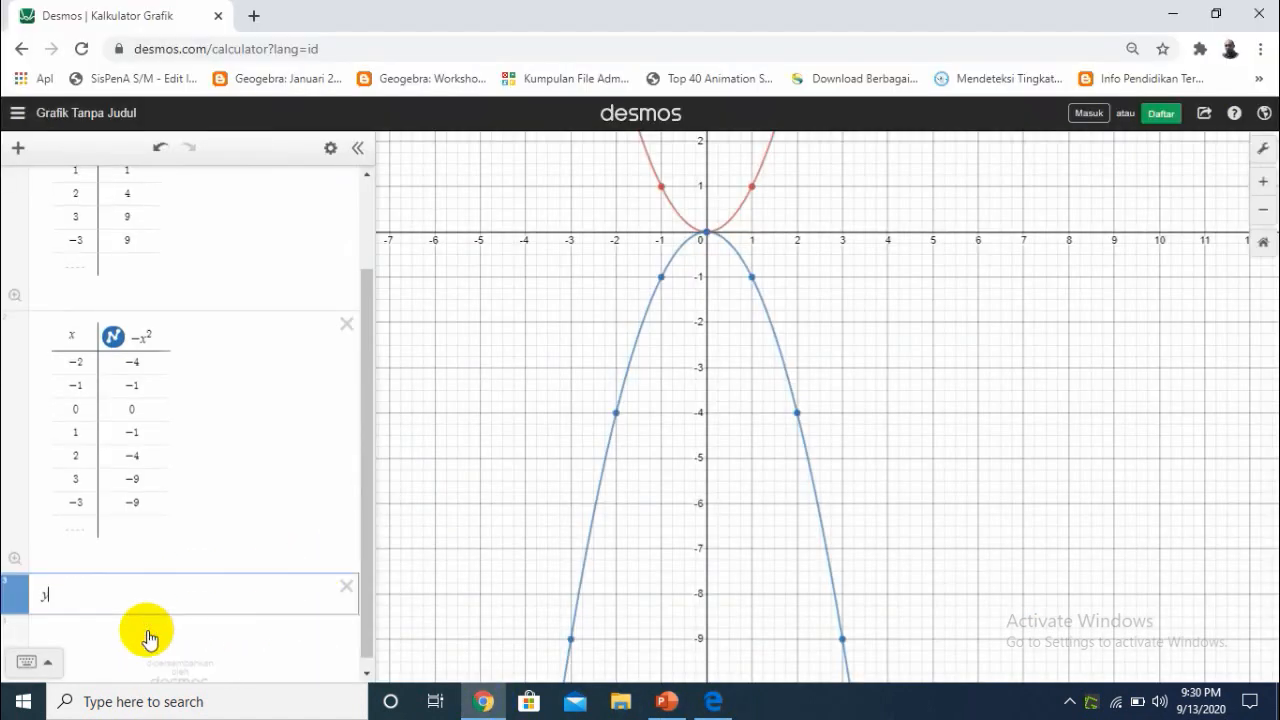
type("^2")
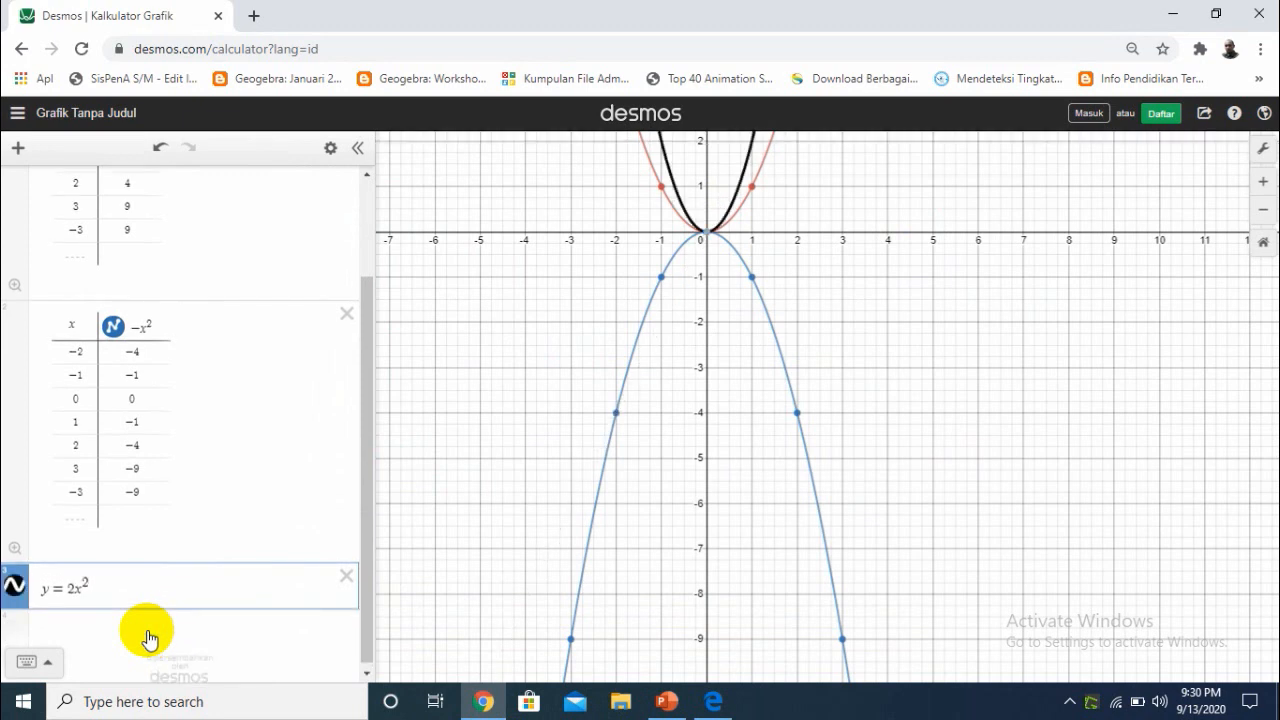
left_click(147, 638)
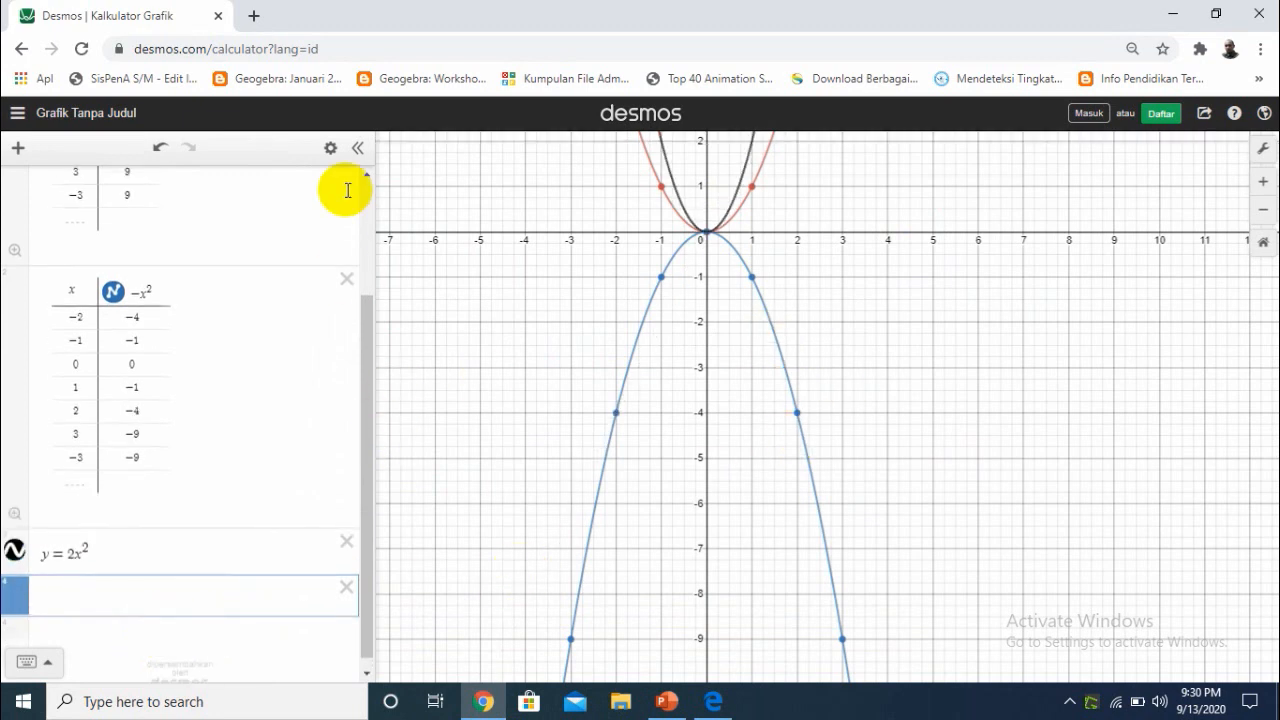
left_click(330, 151)
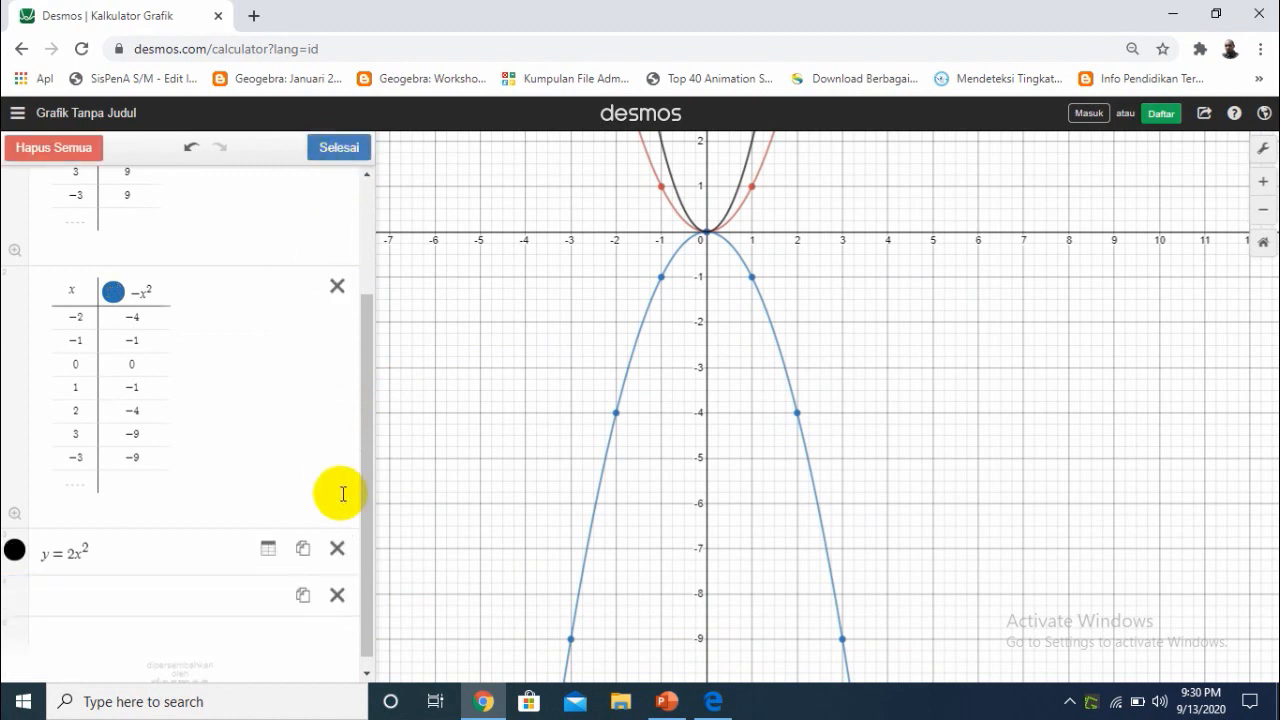
left_click(265, 553)
left_click_drag(366, 500, 373, 595)
Compare the 2x^2 table with the y = 2x^2 values on the Kegiatan 1 slide in PowerPoint, and return to Chrome
left_click(714, 705)
left_click(667, 701)
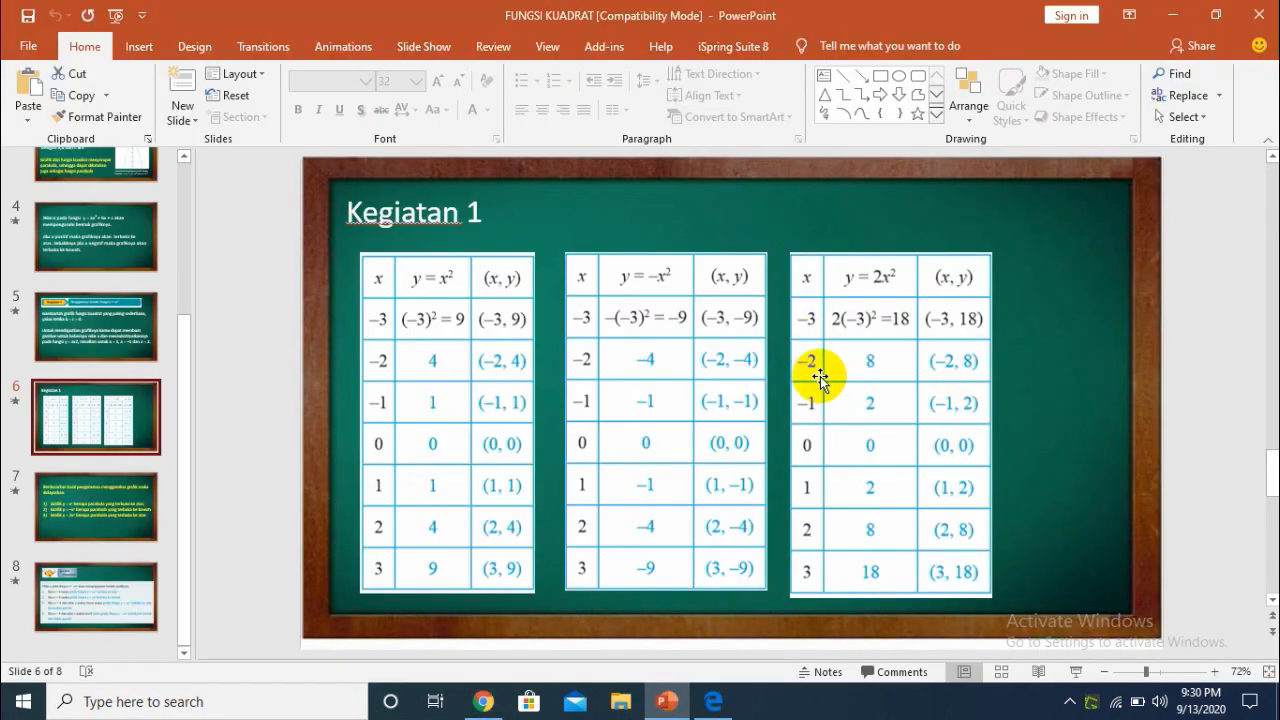
left_click(484, 703)
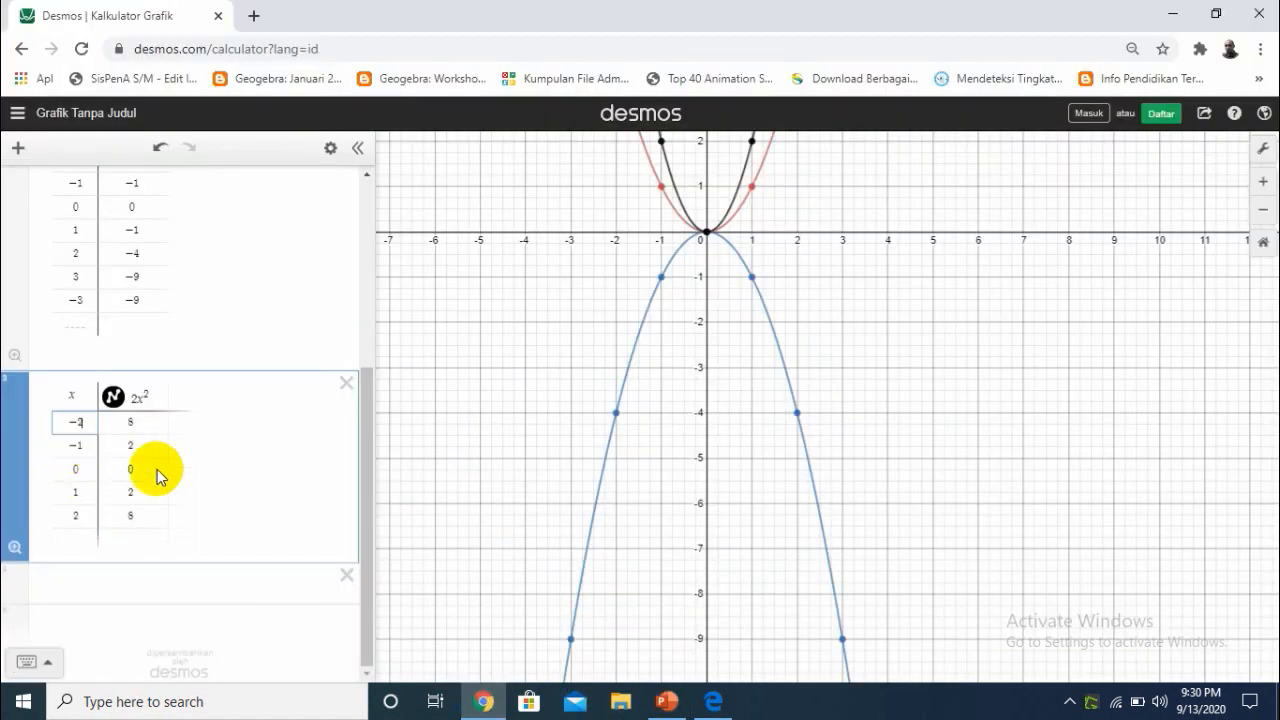
mouse_move(715, 703)
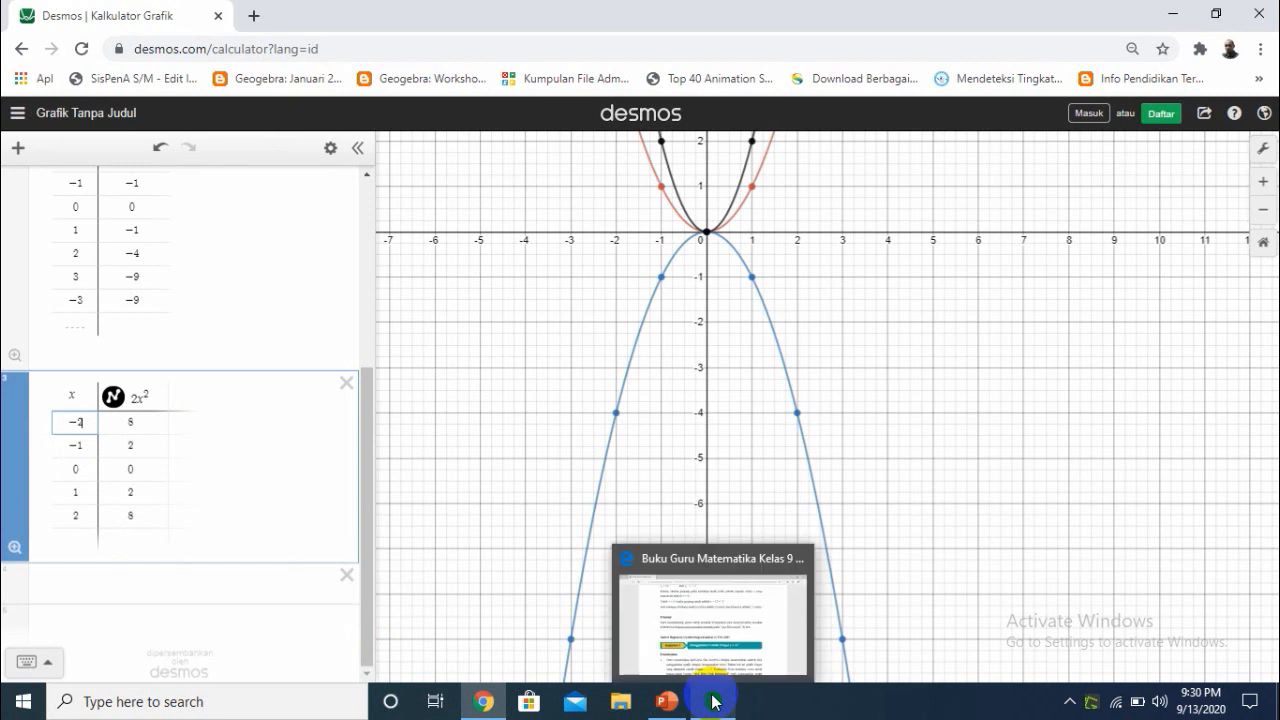
mouse_move(667, 703)
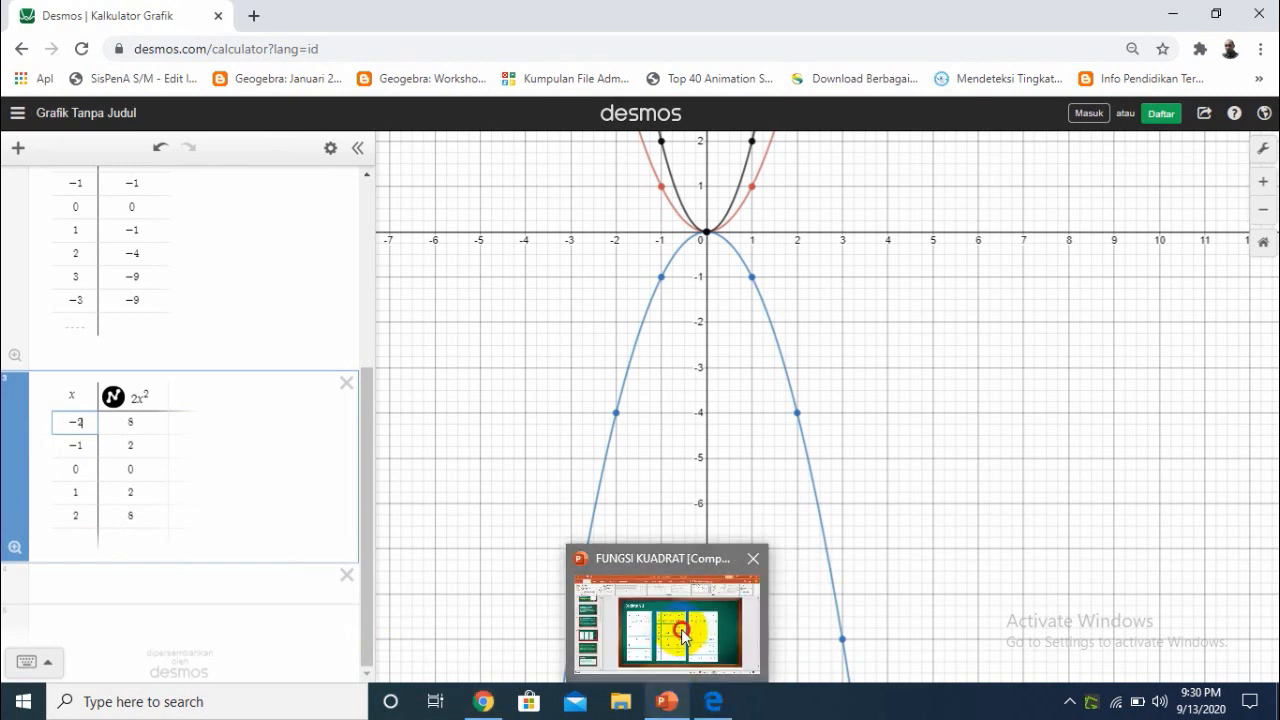
left_click(682, 630)
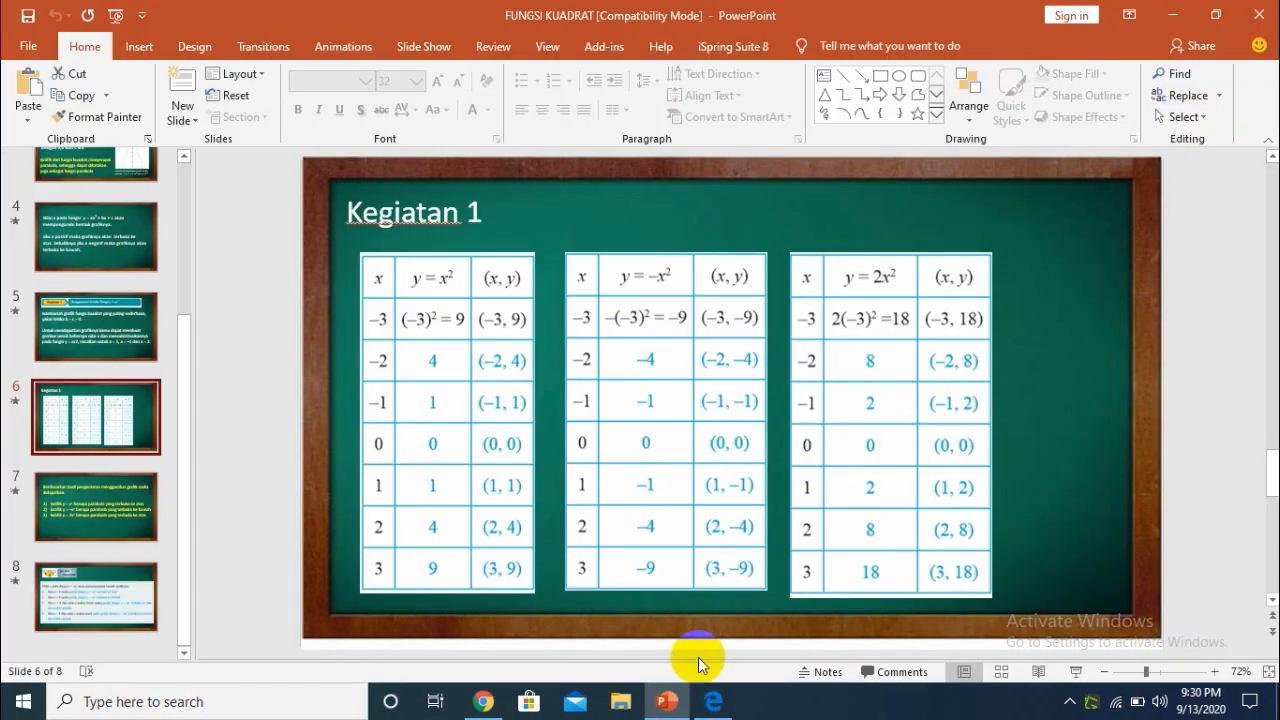
left_click(484, 701)
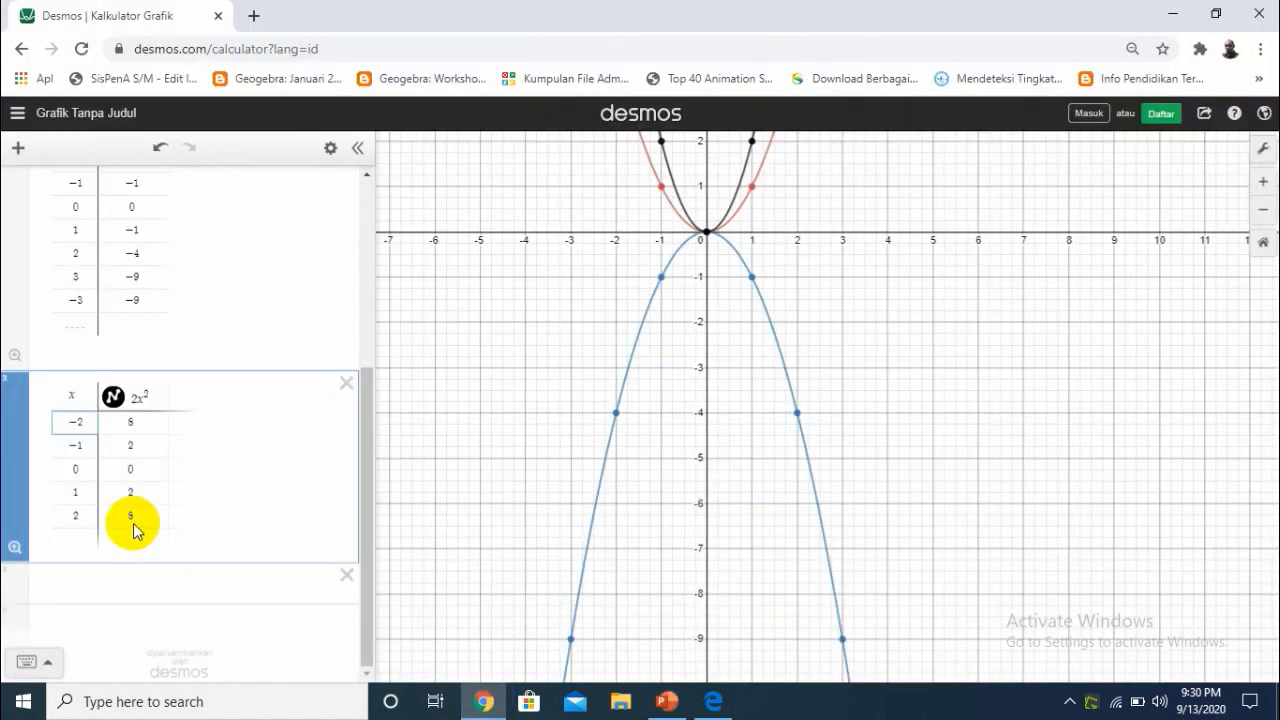
Examine the opening direction and width of the x^2, -x^2 and 2x^2 parabolas alongside their value tables
left_click_drag(857, 243, 809, 531)
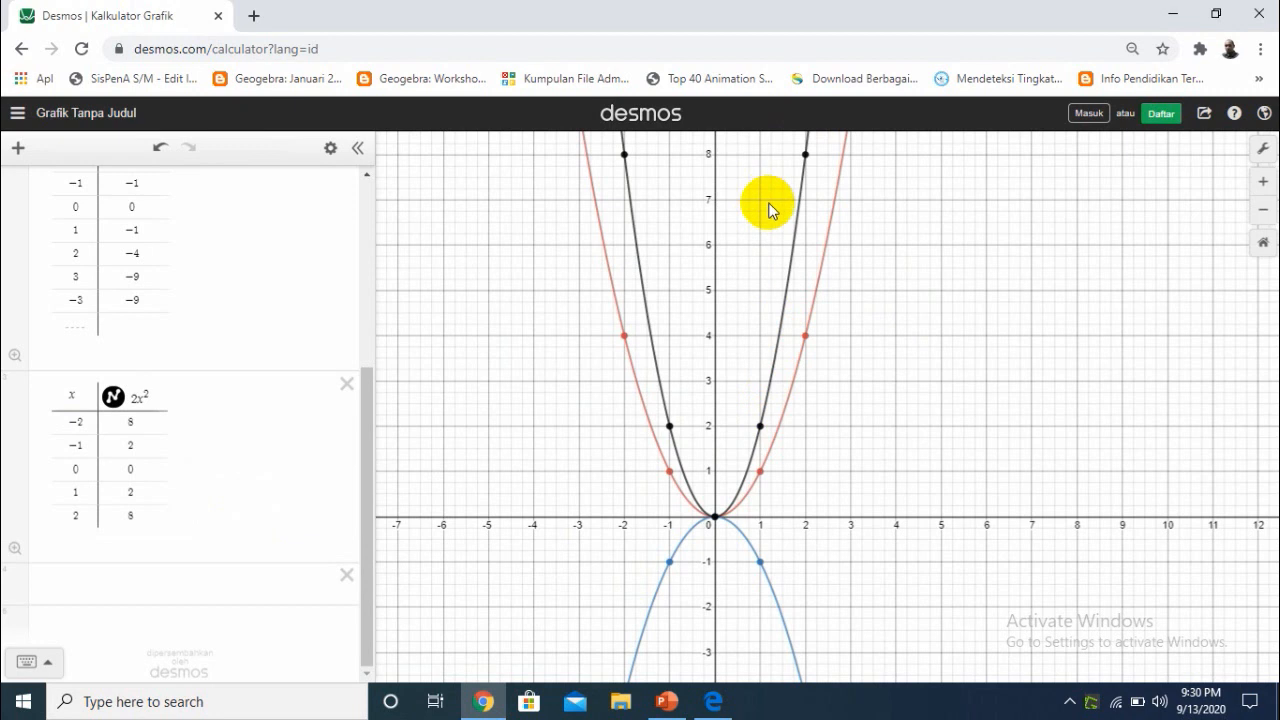
left_click_drag(778, 366, 771, 371)
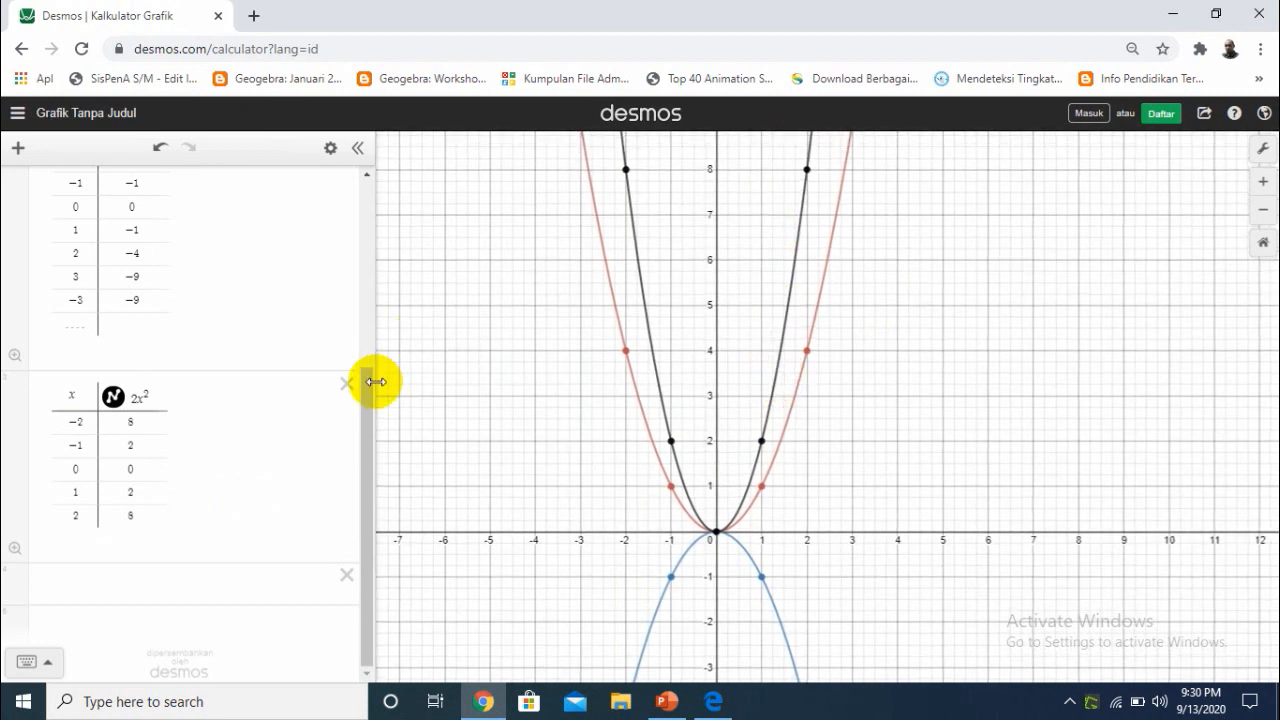
left_click_drag(372, 388, 358, 200)
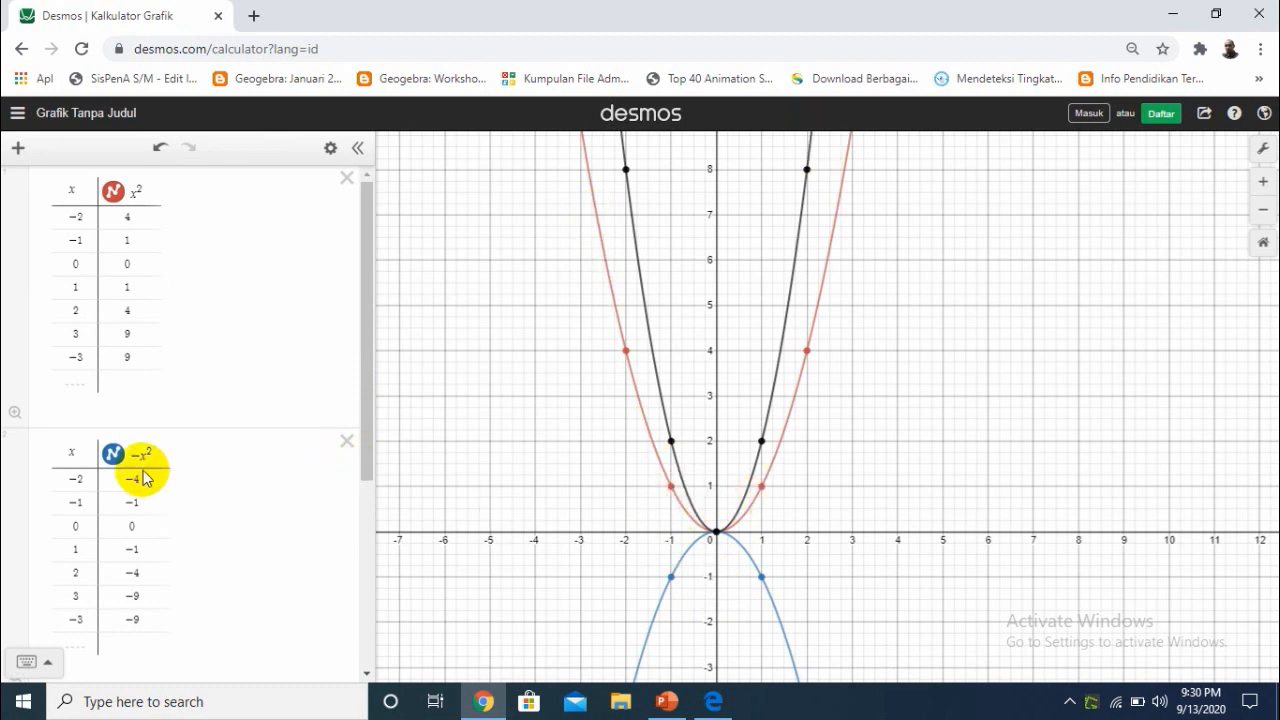
left_click_drag(666, 586, 637, 332)
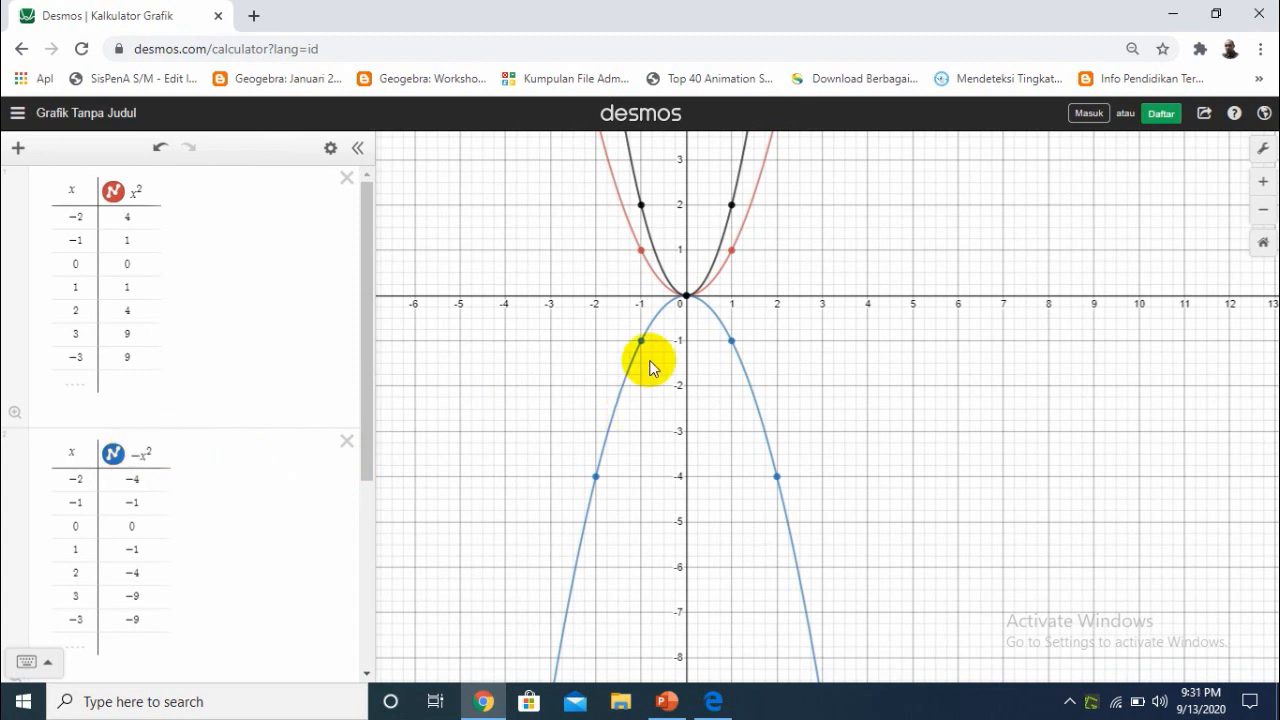
mouse_move(685, 303)
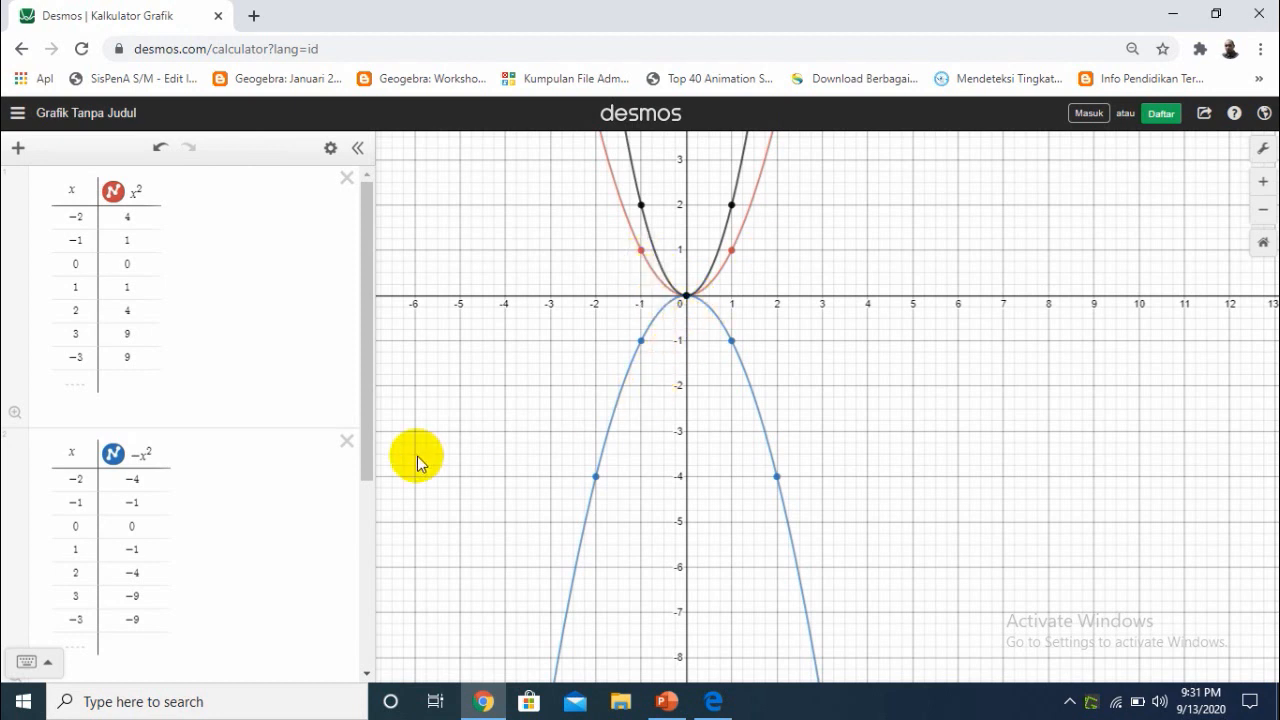
left_click_drag(380, 452, 382, 607)
left_click_drag(826, 306, 810, 551)
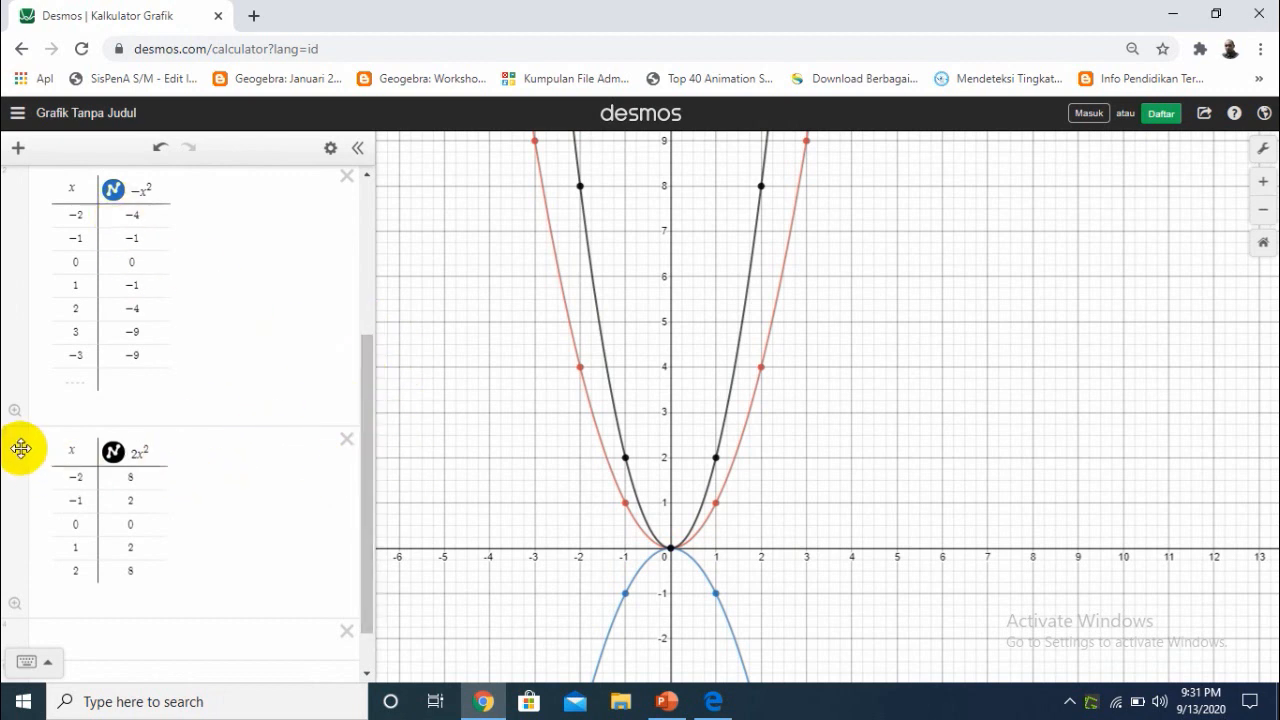
Move the 2x^2 table between the x^2 and -x^2 tables in the expression list
left_click_drag(25, 341, 363, 206)
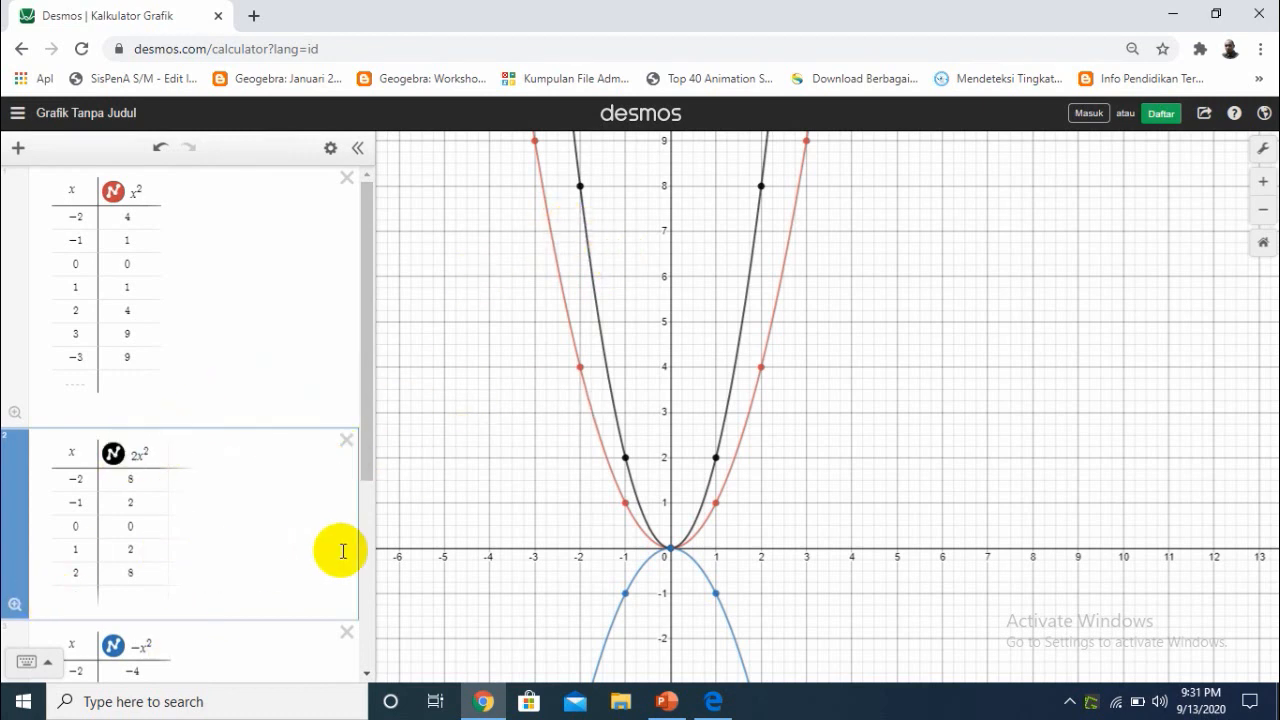
left_click_drag(366, 471, 283, 651)
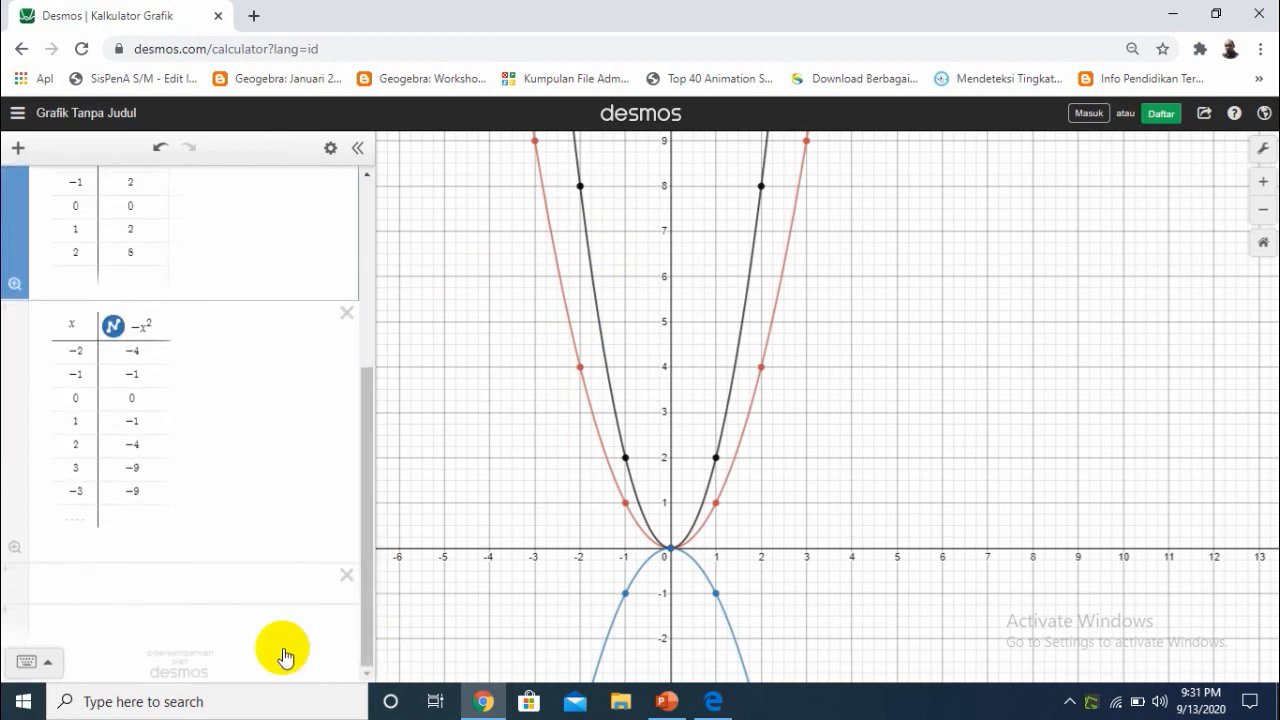
Graph y = 3x^2 as a new expression and move it between the 2x^2 and -x^2 tables
left_click(137, 600)
type("y = 3x^2")
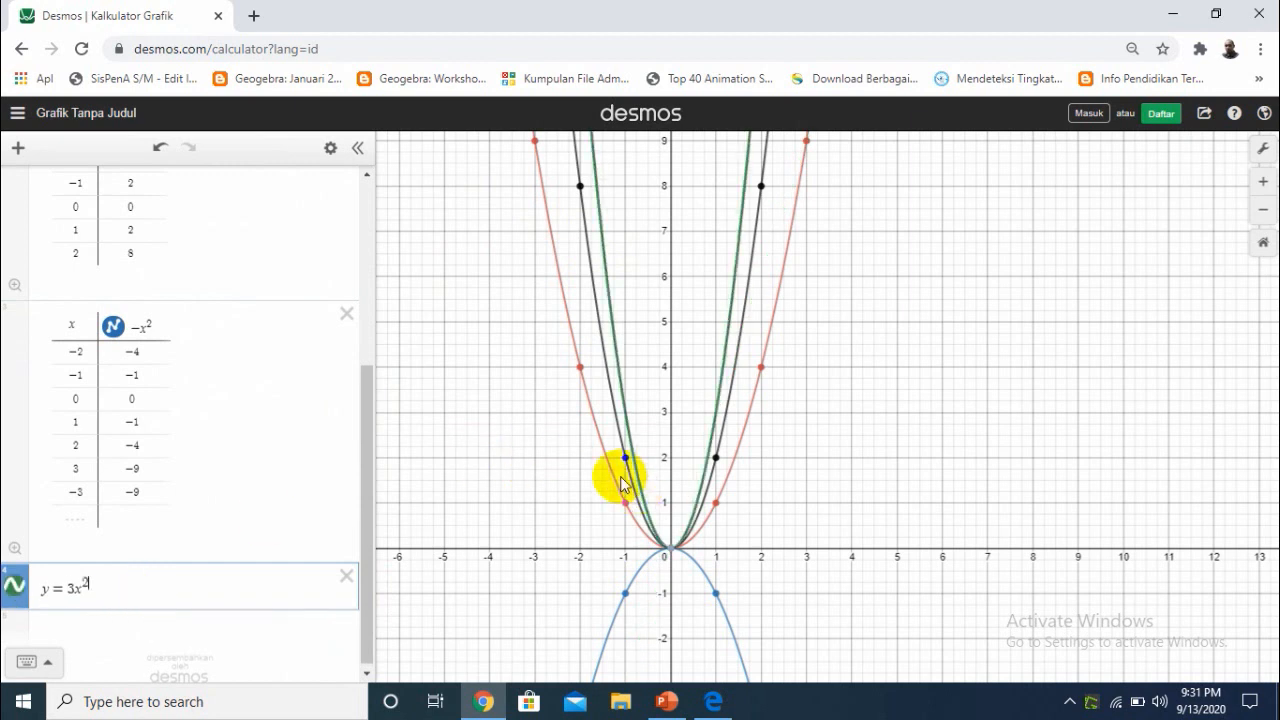
left_click(420, 463)
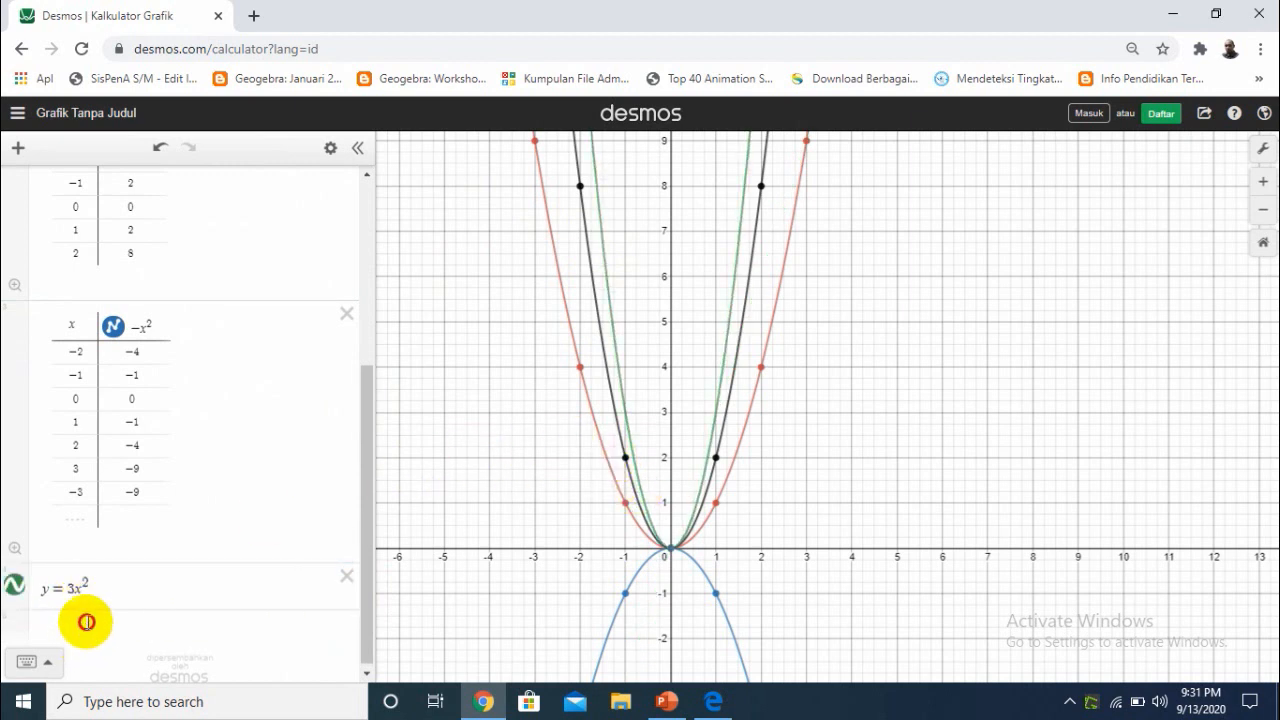
left_click_drag(15, 588, 22, 310)
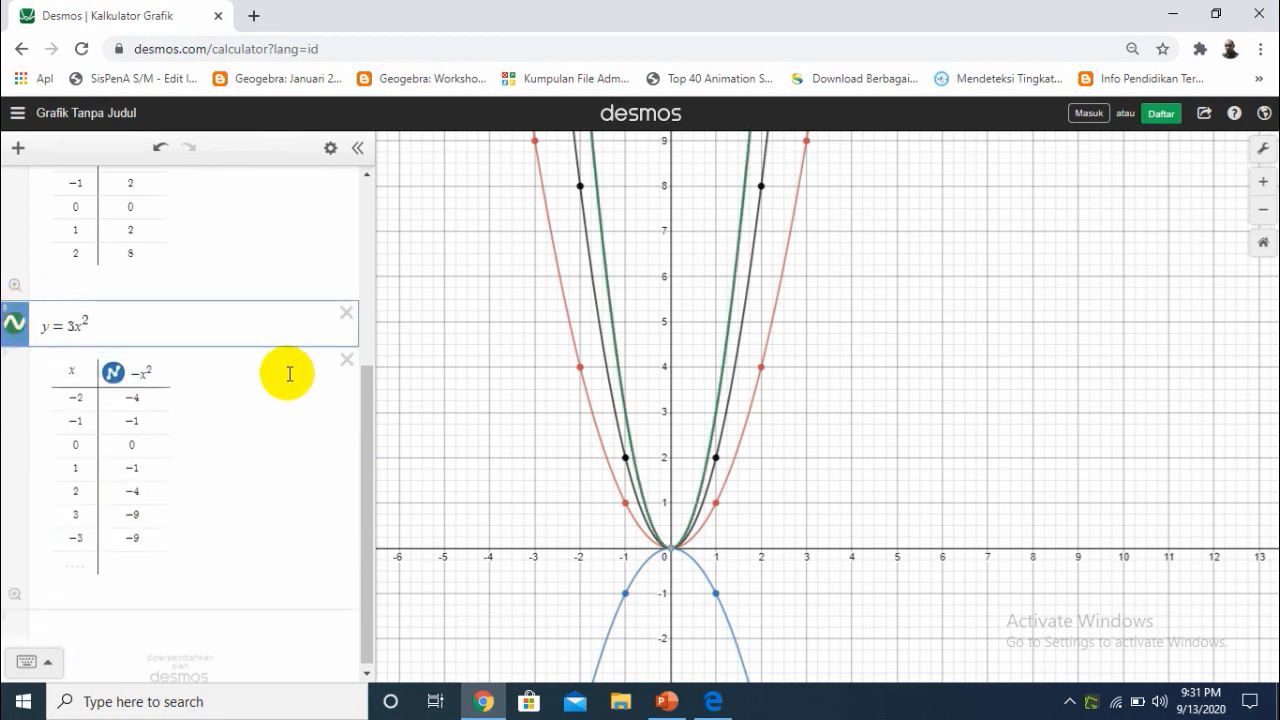
Compare the width and opening direction of the 3x^2 parabola with the x^2, 2x^2 and -x^2 parabolas and their tables
left_click_drag(366, 400, 354, 206)
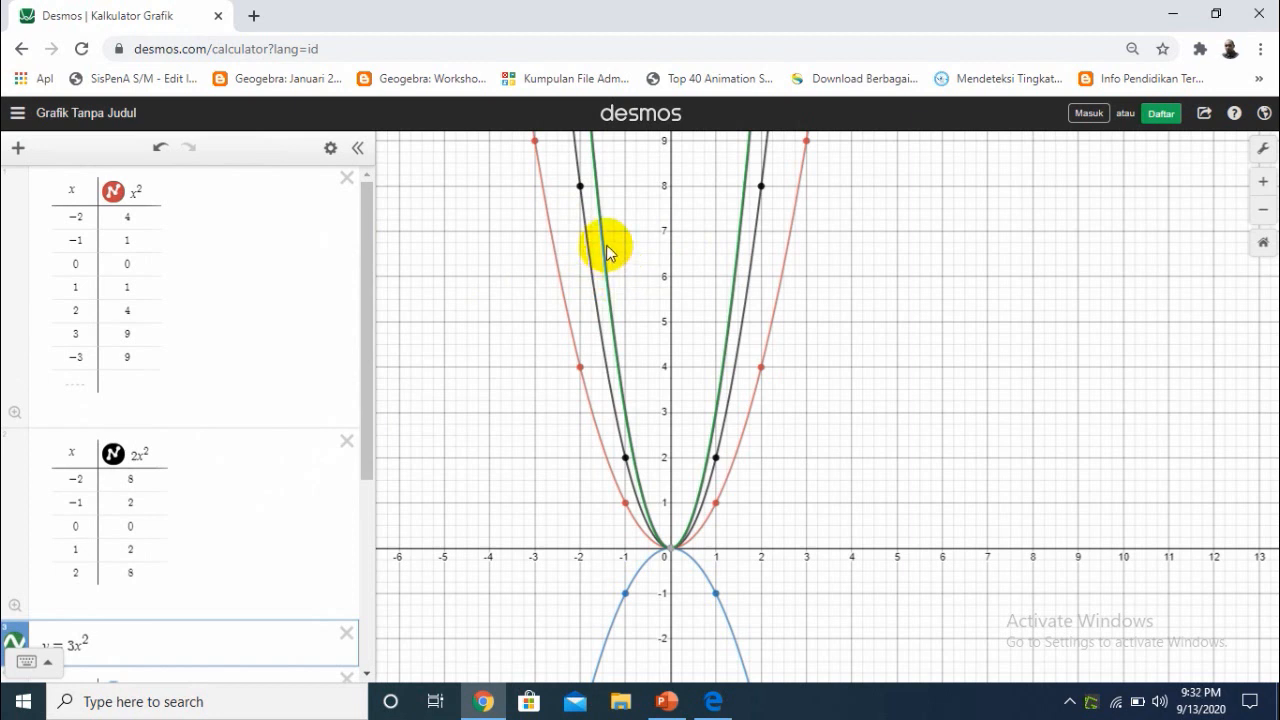
left_click_drag(364, 474, 371, 640)
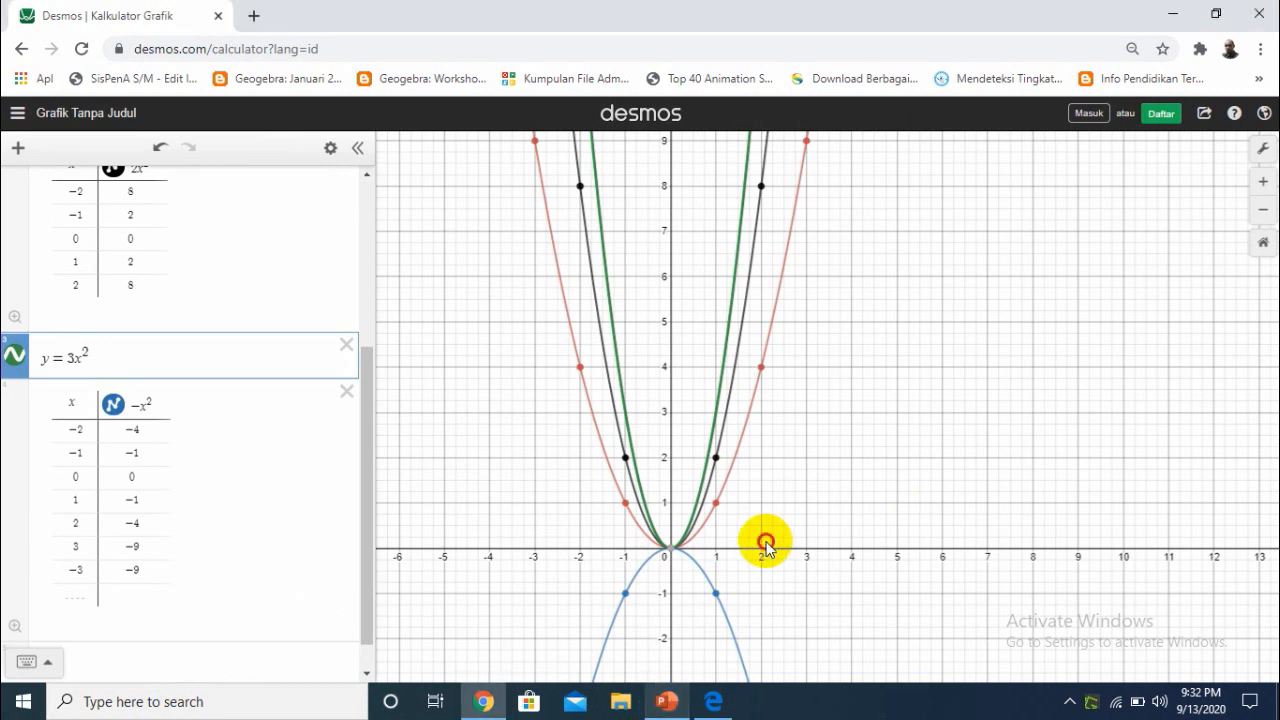
left_click_drag(765, 543, 774, 390)
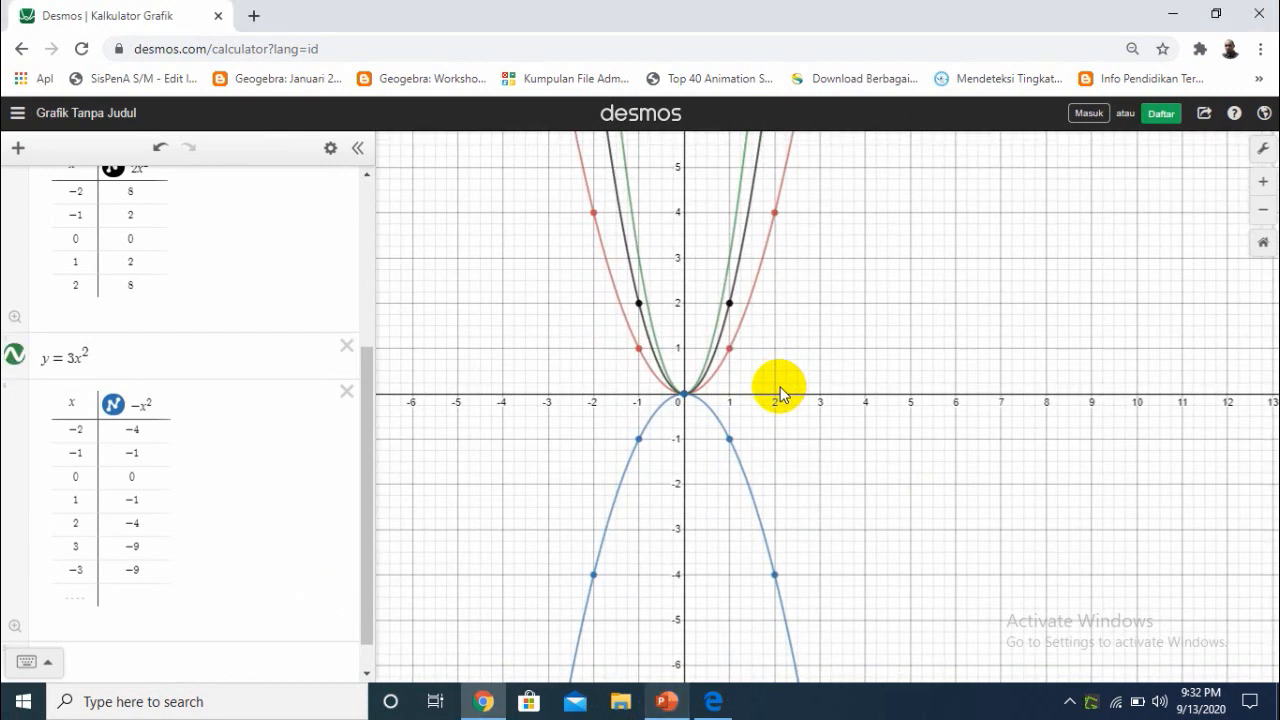
Switch to PowerPoint and review the conclusions on slide 7 about the opening directions of the y = x^2, y = -x^2 and y = 2x^2 graphs
left_click(668, 706)
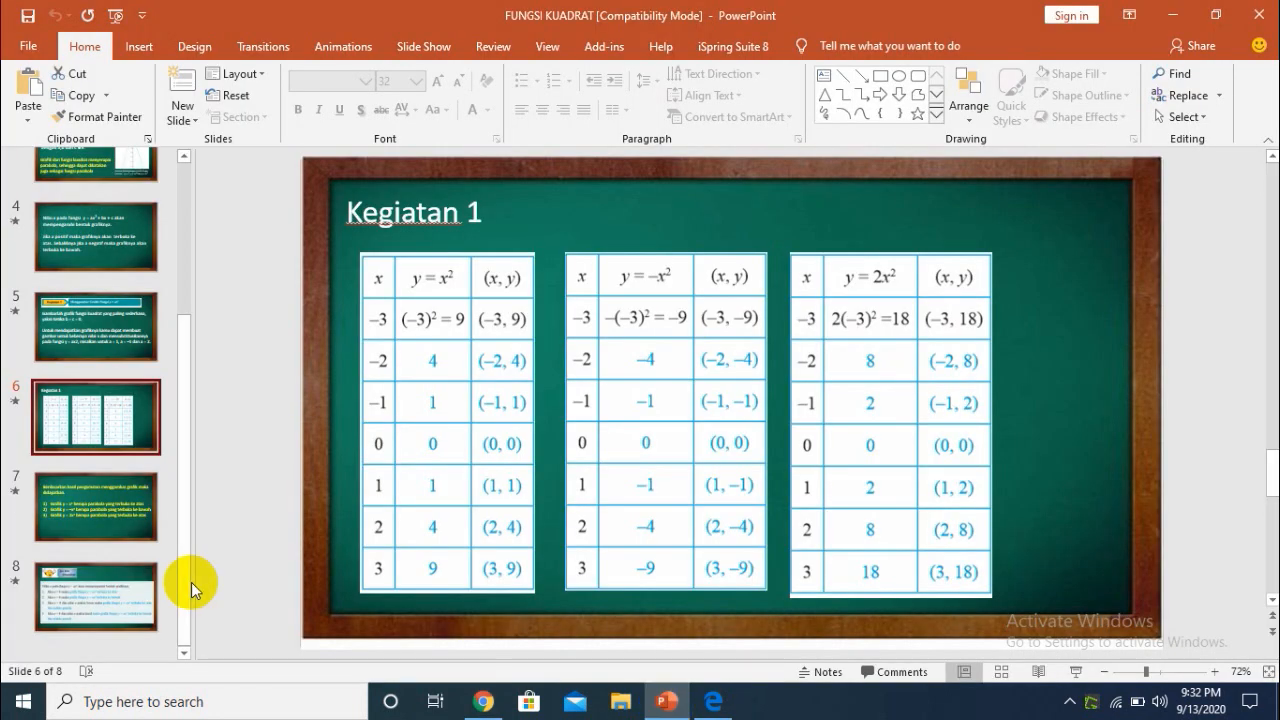
left_click(105, 506)
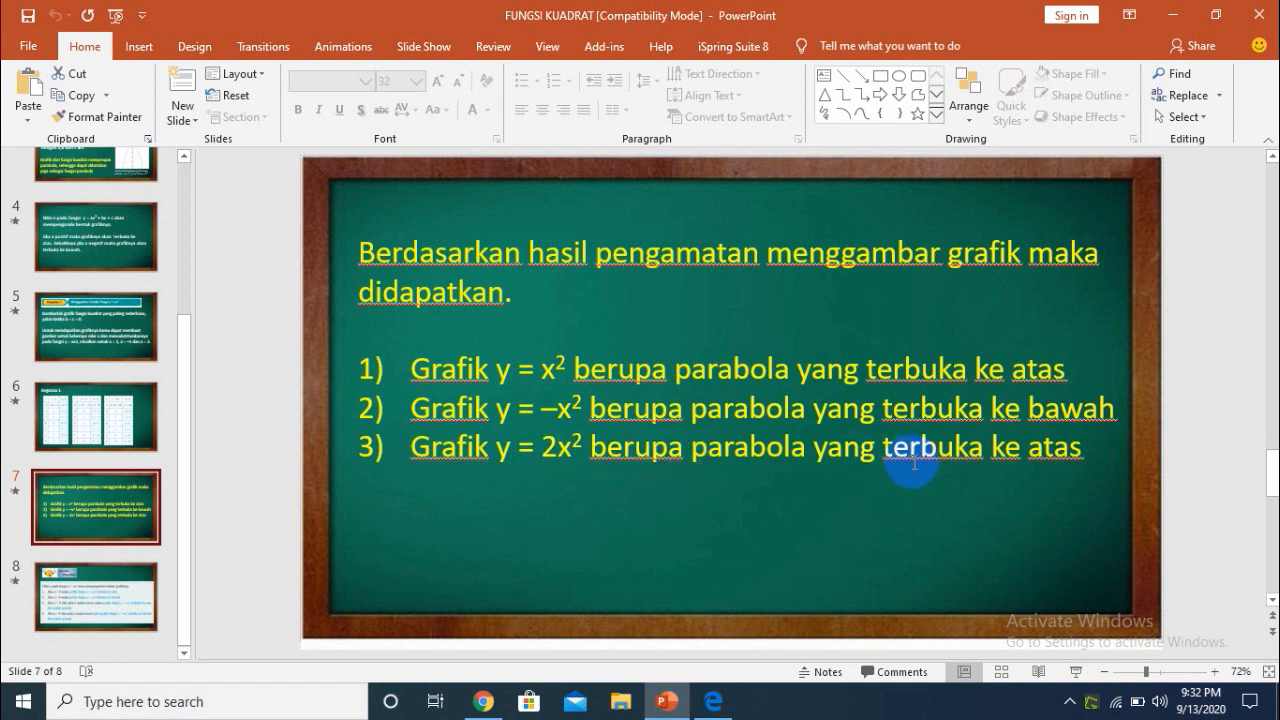
left_click_drag(386, 363, 622, 352)
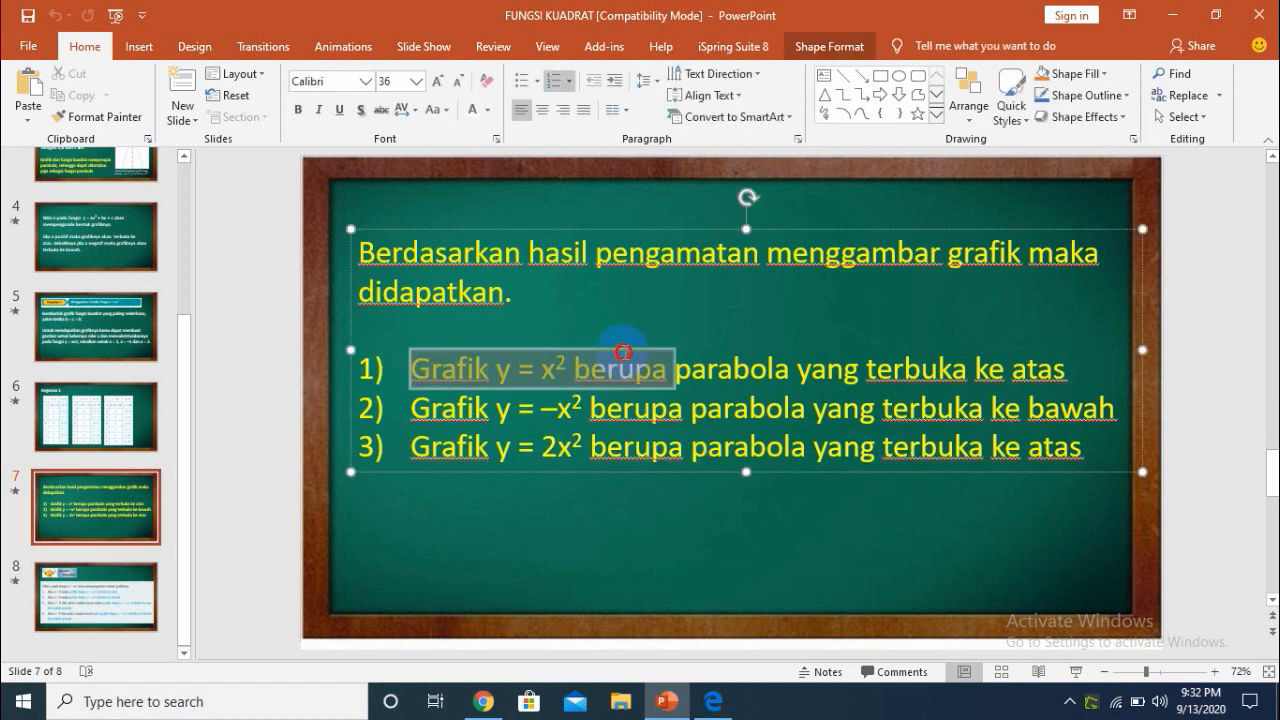
left_click_drag(417, 447, 626, 462)
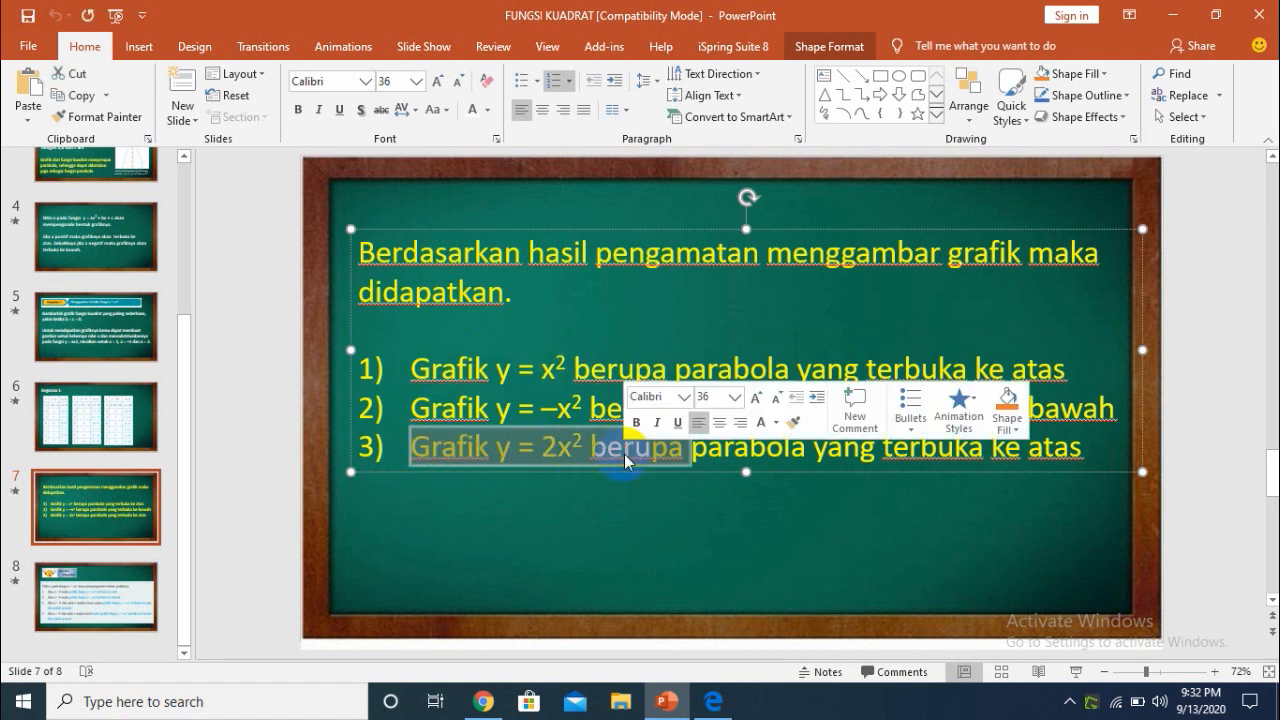
left_click(482, 349)
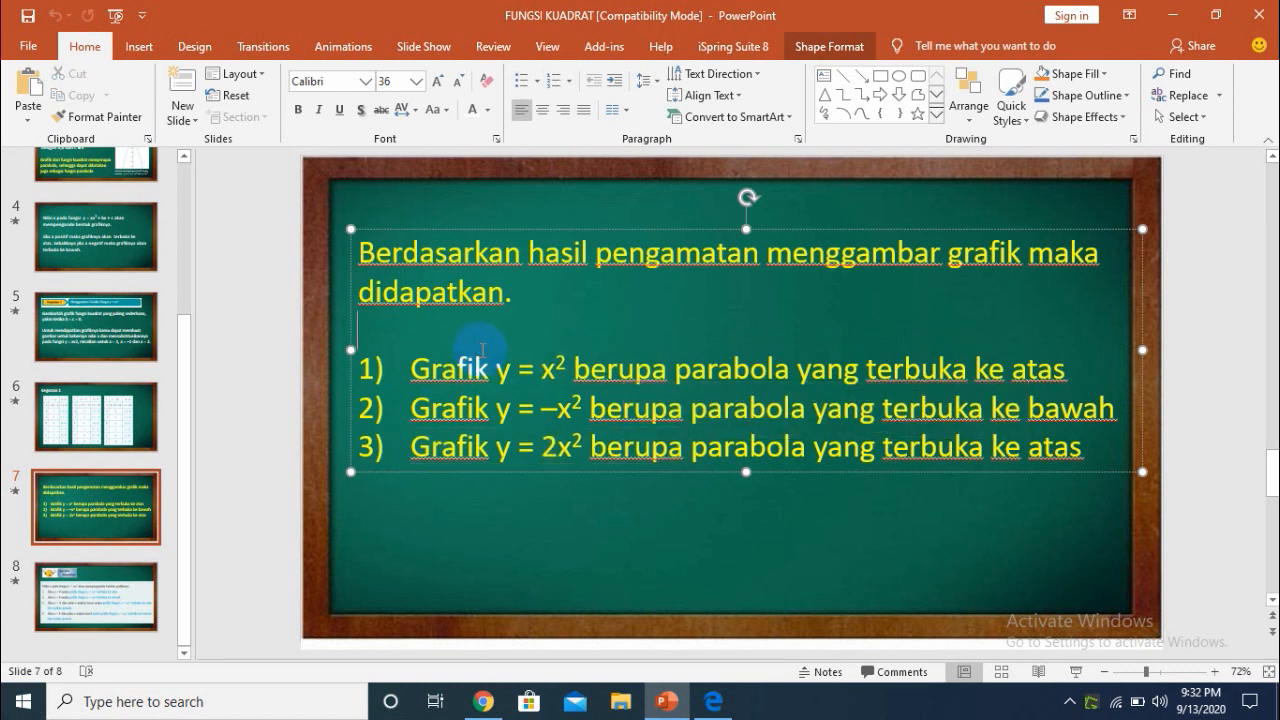